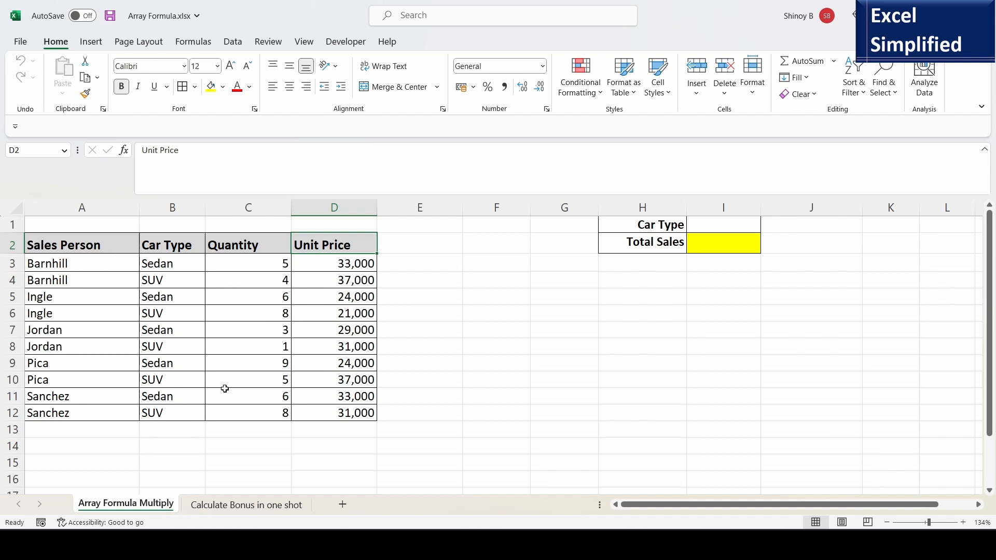
Add a "Sale Value" column header in cell E2
{"action": "left_click", "coordinate": [413, 244]}
{"action": "type", "text": "Sale"}
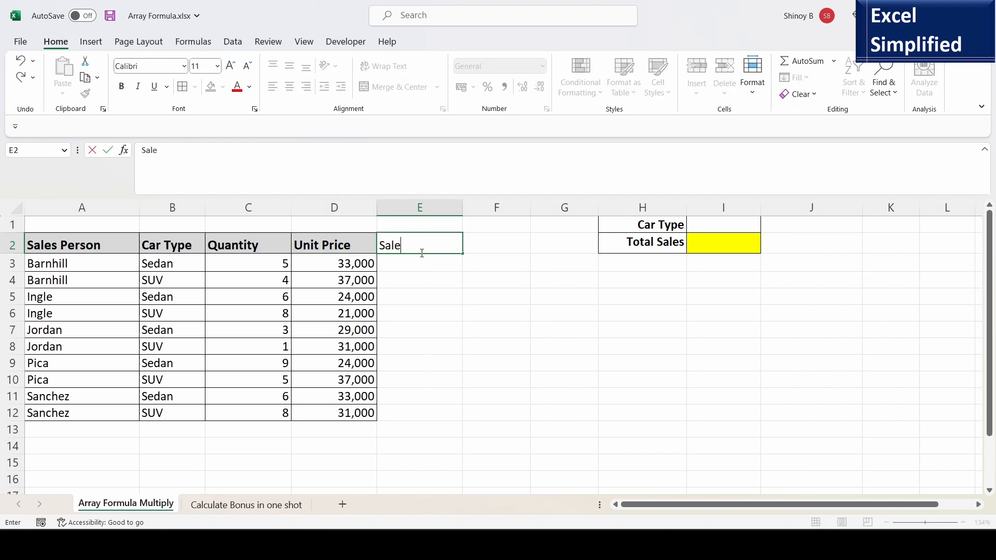
{"action": "type", "text": "s"}
{"action": "key", "text": "BackSpace"}
{"action": "type", "text": "Value"}
{"action": "key", "text": "Return"}
Calculate the first row's sale value in E3 with the formula =C3*D3
{"action": "type", "text": "="}
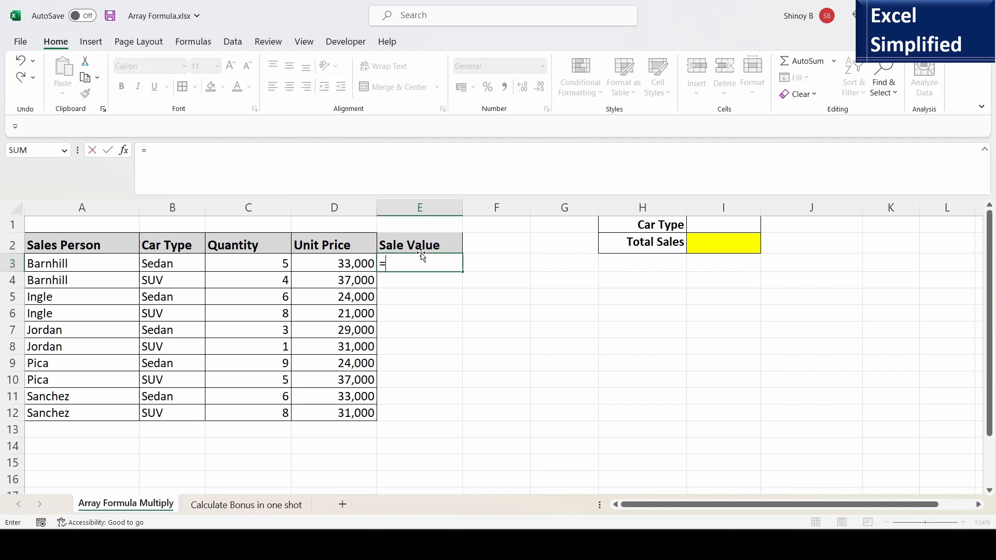
{"action": "left_click", "coordinate": [274, 258]}
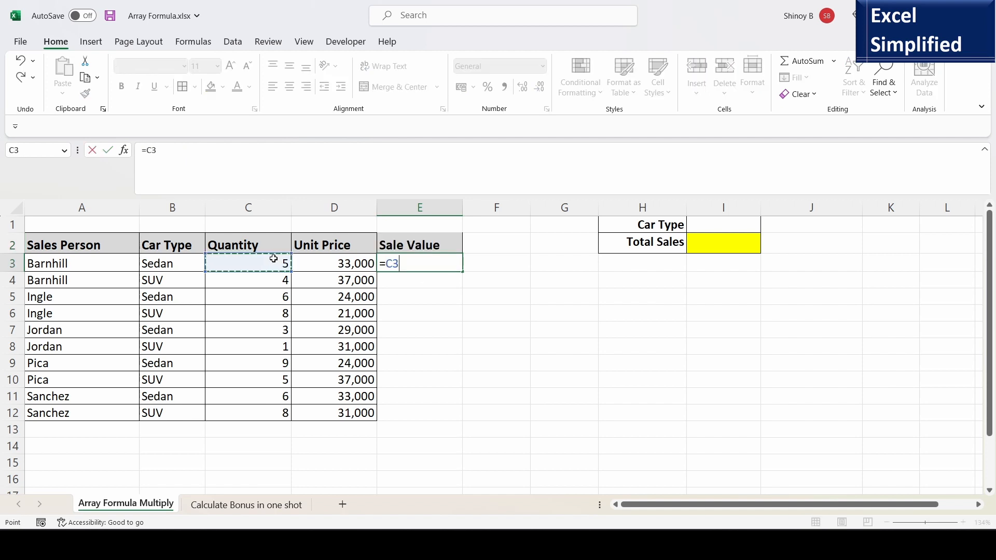
{"action": "type", "text": "*"}
{"action": "left_click", "coordinate": [332, 264]}
{"action": "key", "text": "Return"}
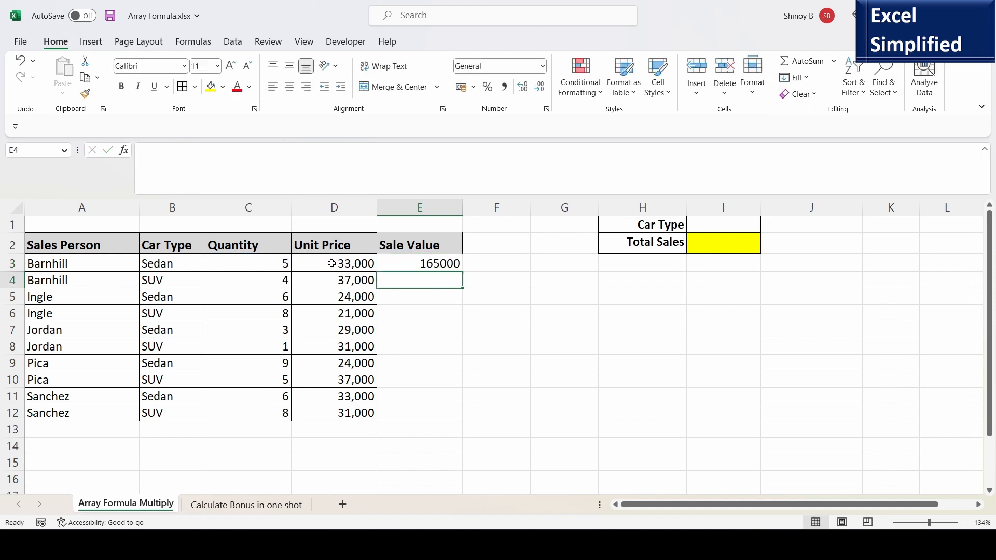
Fill the Sale Value formula down to row 12 and apply borders to E2:E12
{"action": "left_click", "coordinate": [456, 267]}
{"action": "double_click", "coordinate": [462, 271]}
{"action": "left_click", "coordinate": [422, 431]}
{"action": "left_click_drag", "start_coordinate": [436, 248], "coordinate": [435, 414]}
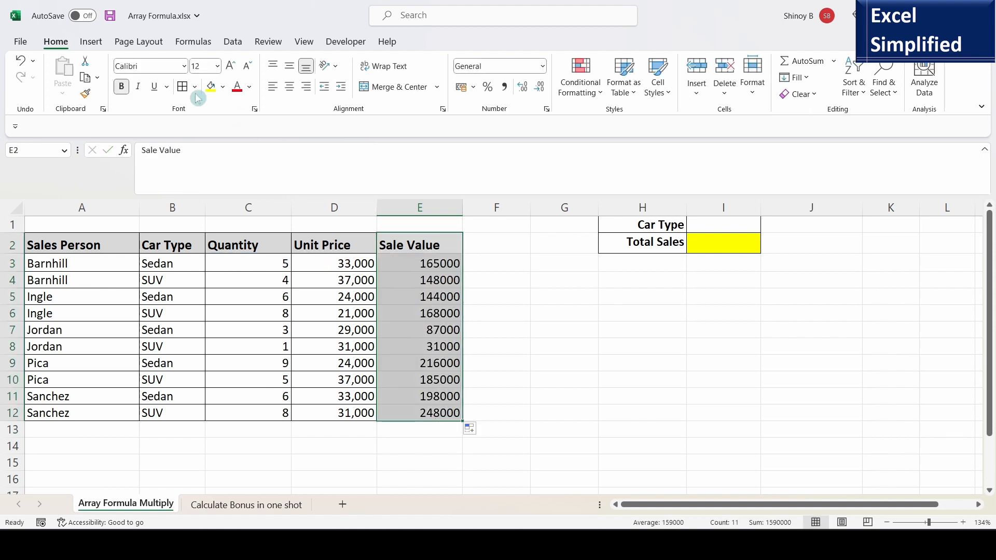
{"action": "left_click", "coordinate": [183, 86]}
Copy the yellow bold formatting of the Total Sales cell I2 to cell E13
{"action": "left_click", "coordinate": [428, 431]}
{"action": "left_click", "coordinate": [211, 86]}
{"action": "left_click", "coordinate": [733, 243]}
{"action": "left_click", "coordinate": [85, 94]}
{"action": "left_click", "coordinate": [442, 432]}
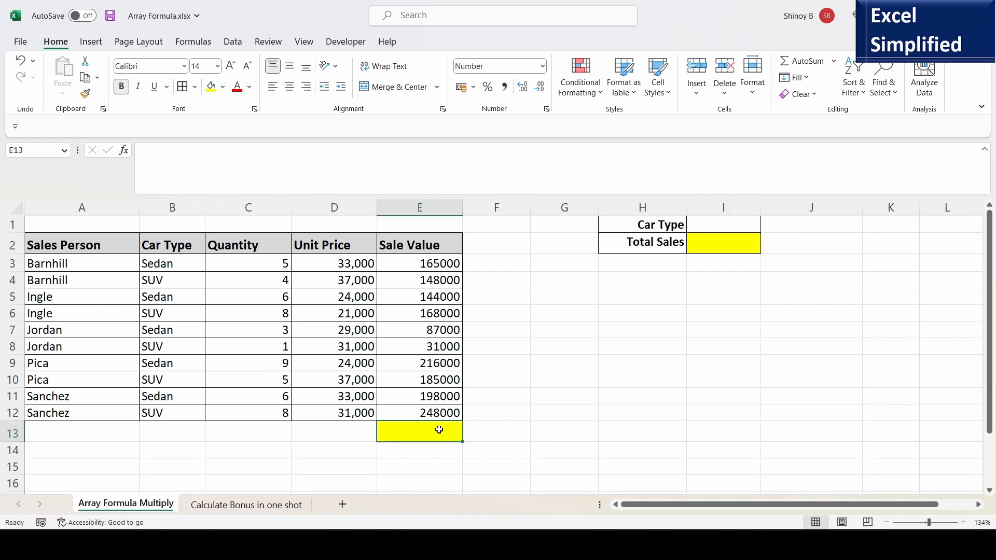
Total the Sale Value column in E13 with the formula =SUBTOTAL(9,E3:E12)
{"action": "type", "text": "=SUBTOTAL(9"}
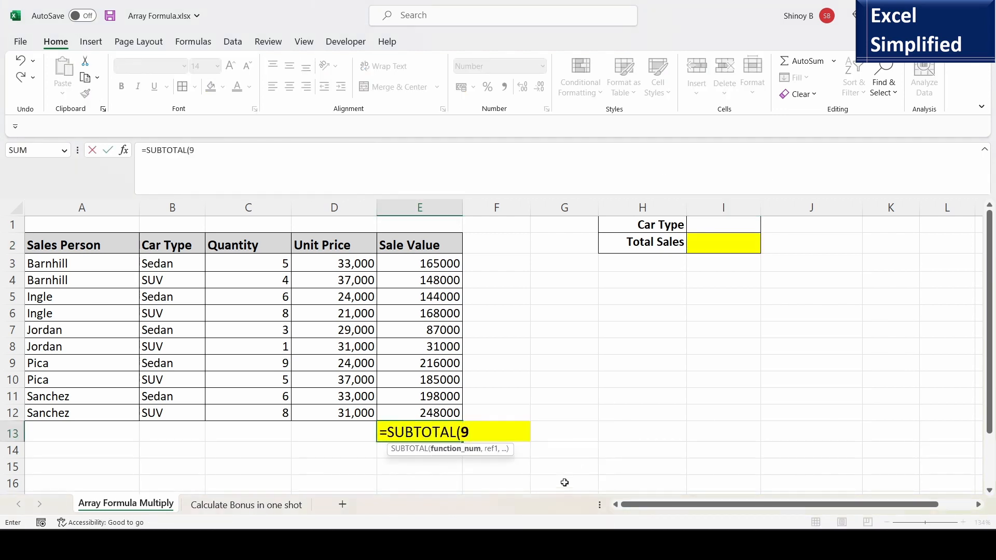
{"action": "type", "text": ","}
{"action": "left_click_drag", "start_coordinate": [449, 263], "coordinate": [433, 410]}
{"action": "key", "text": "Return"}
{"action": "key", "text": "Up"}
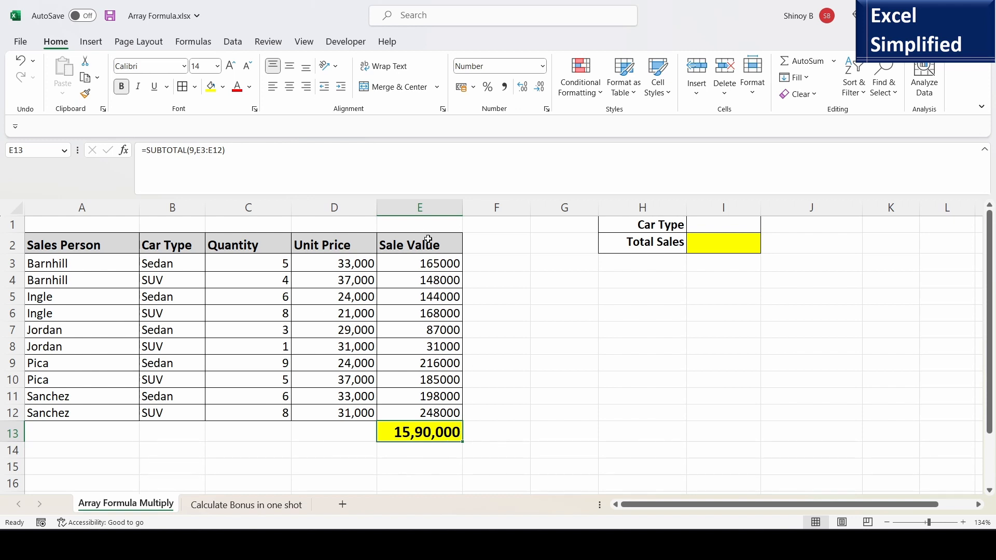
{"action": "left_click_drag", "start_coordinate": [426, 244], "coordinate": [440, 423]}
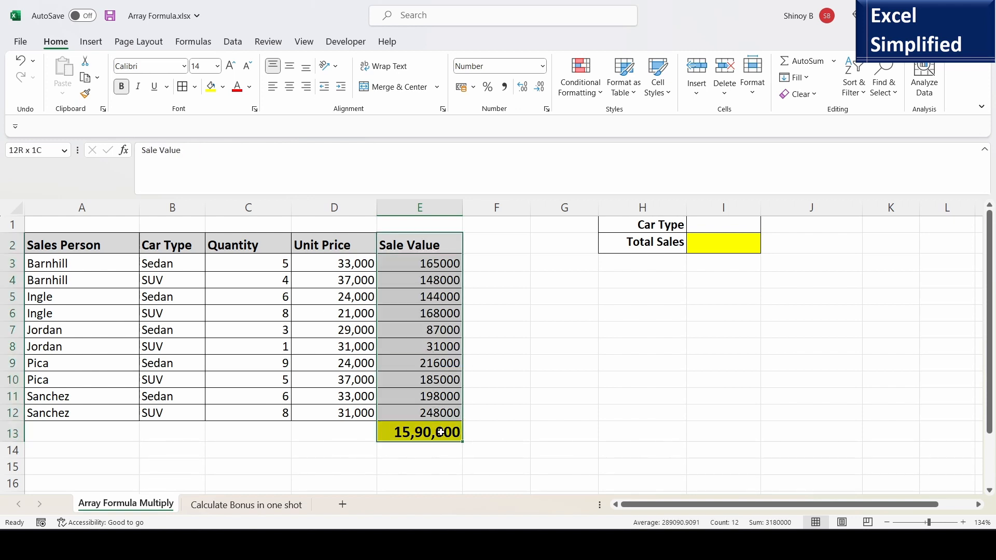
{"action": "left_click", "coordinate": [724, 239]}
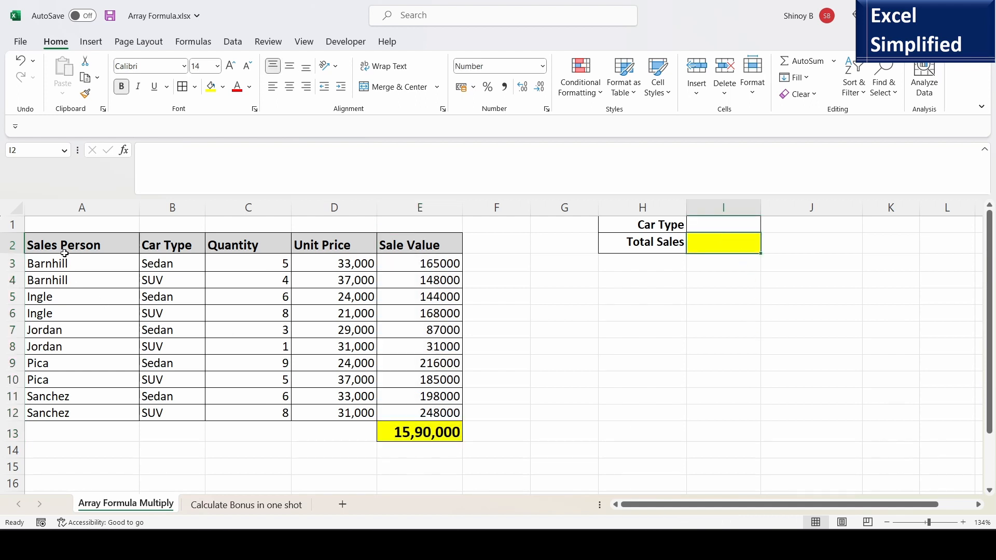
{"action": "left_click", "coordinate": [84, 246]}
{"action": "left_click_drag", "start_coordinate": [85, 246], "coordinate": [329, 414]}
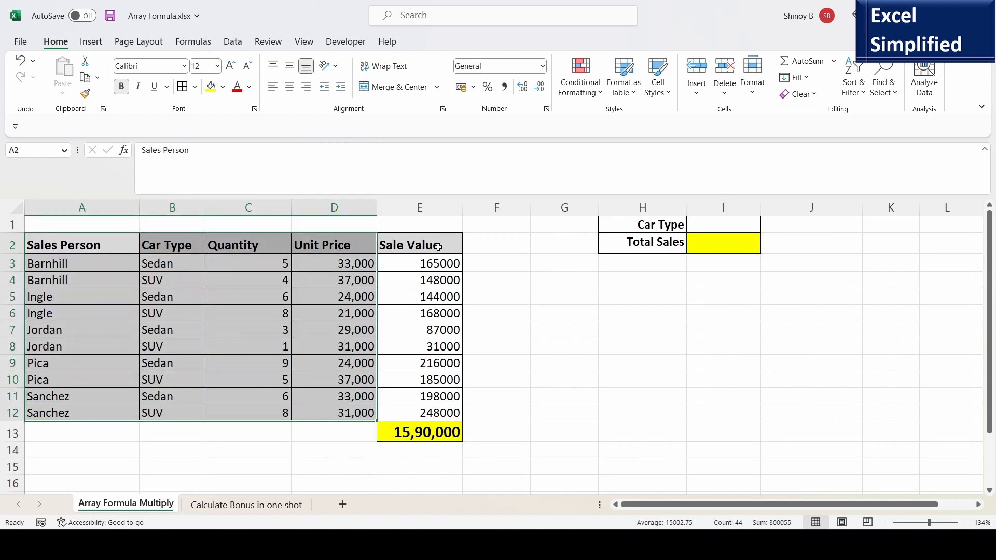
Calculate Total Sales in I2 directly from quantity and unit price with the array formula =SUM(C3:C12*D3:D12)
{"action": "left_click", "coordinate": [735, 243]}
{"action": "type", "text": "="}
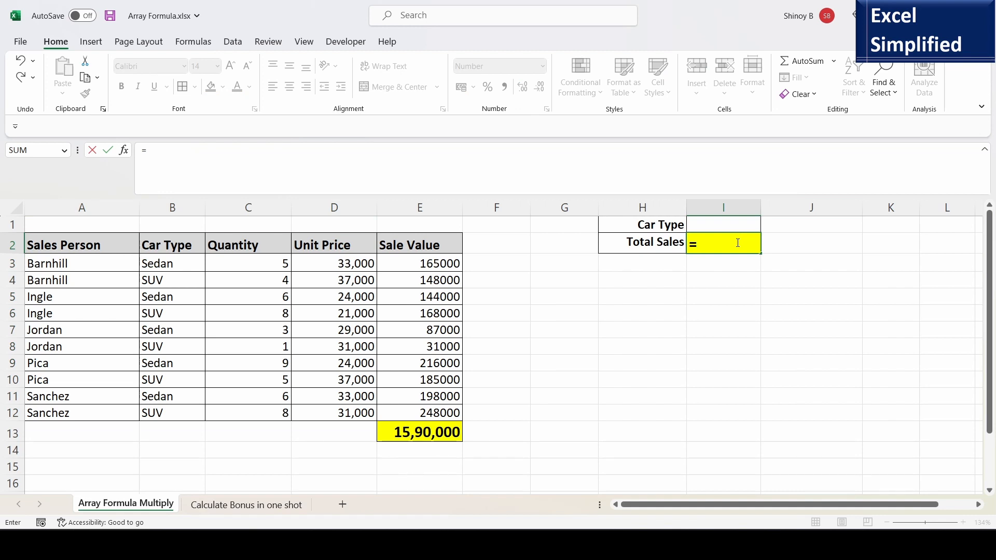
{"action": "left_click_drag", "start_coordinate": [260, 263], "coordinate": [253, 411]}
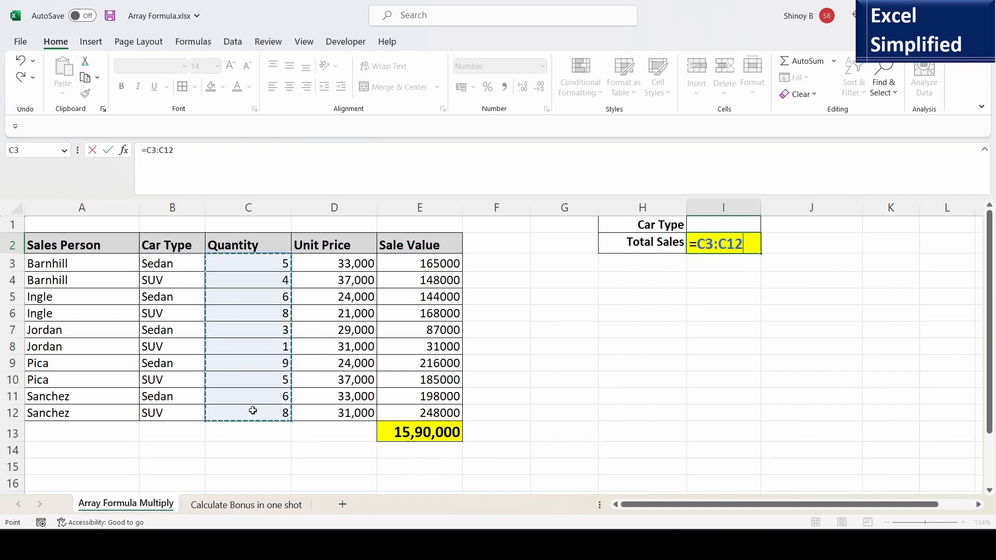
{"action": "type", "text": "*"}
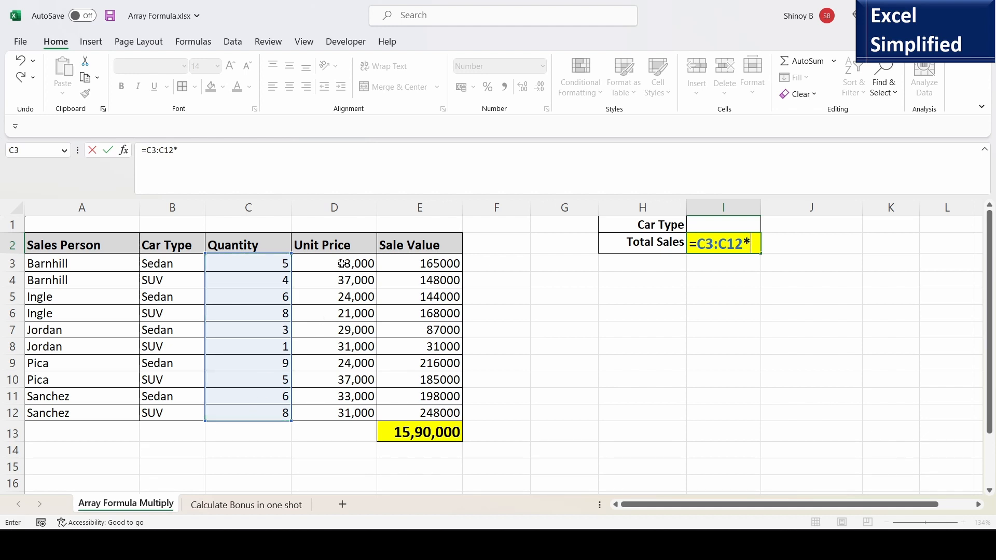
{"action": "left_click_drag", "start_coordinate": [342, 264], "coordinate": [342, 274]}
{"action": "left_click_drag", "start_coordinate": [334, 332], "coordinate": [336, 418]}
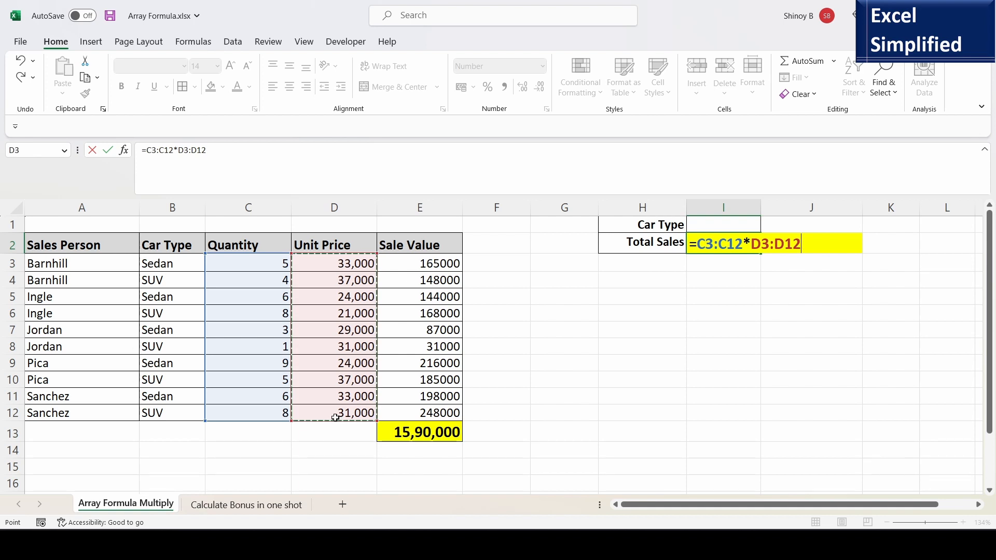
{"action": "type", "text": ")"}
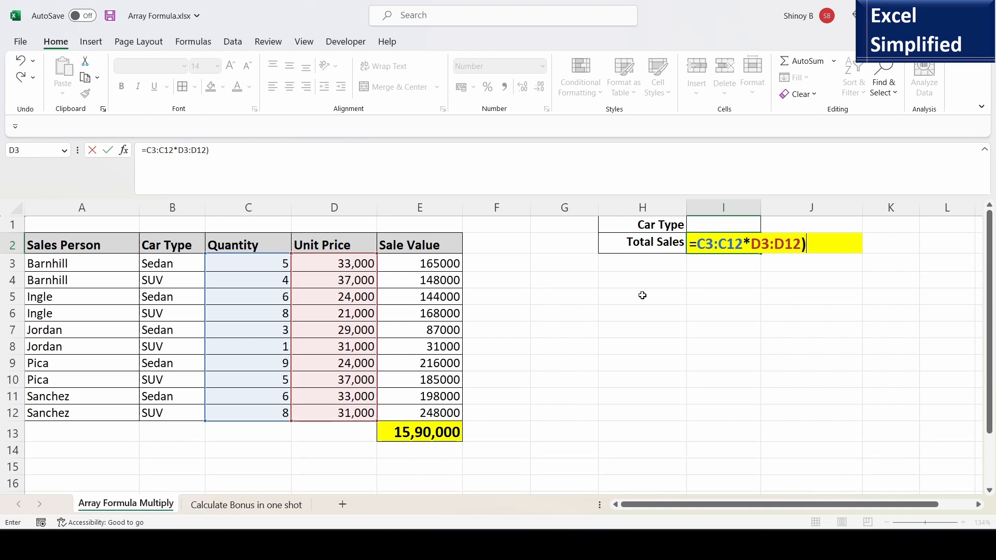
{"action": "left_click", "coordinate": [699, 247]}
{"action": "type", "text": "SUM("}
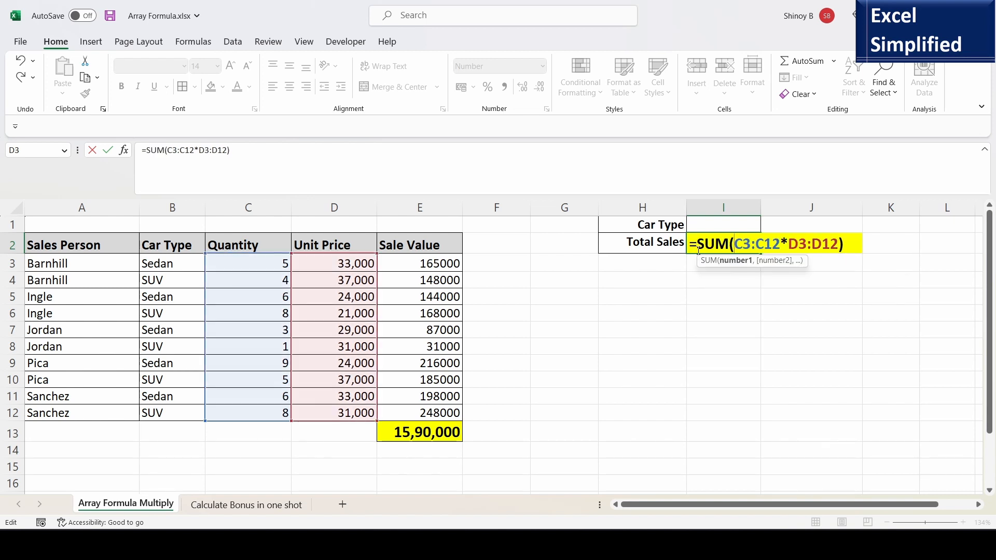
{"action": "key", "text": "Return"}
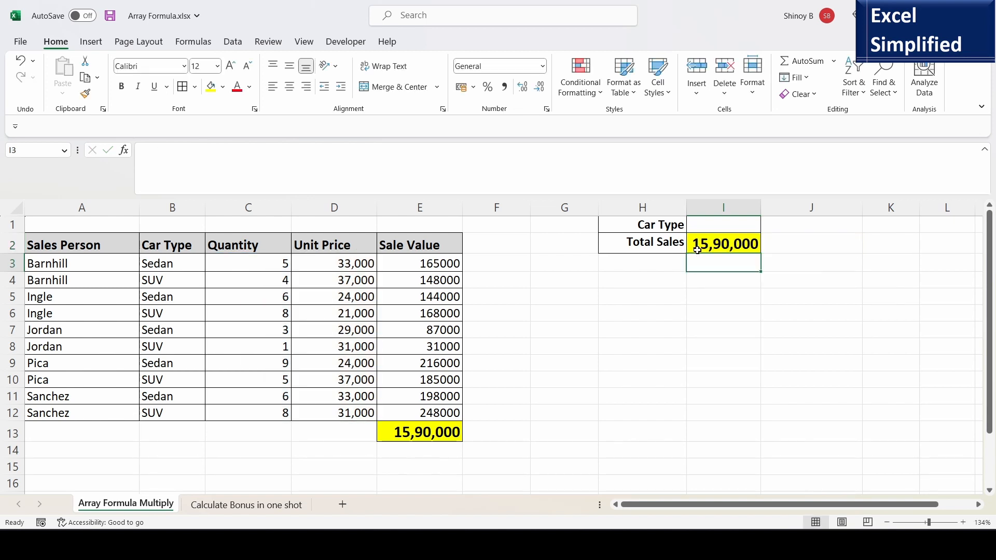
{"action": "left_click", "coordinate": [734, 244]}
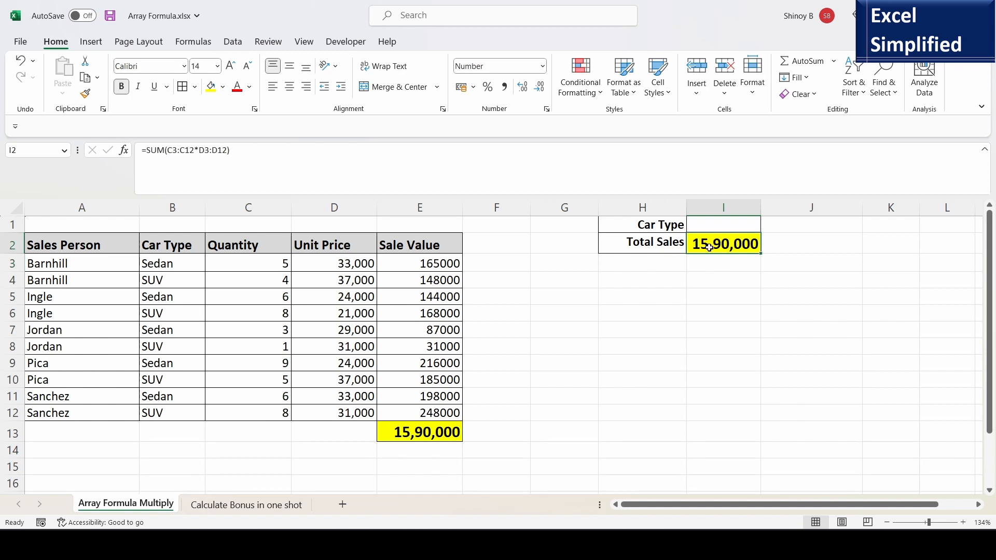
{"action": "left_click", "coordinate": [405, 436]}
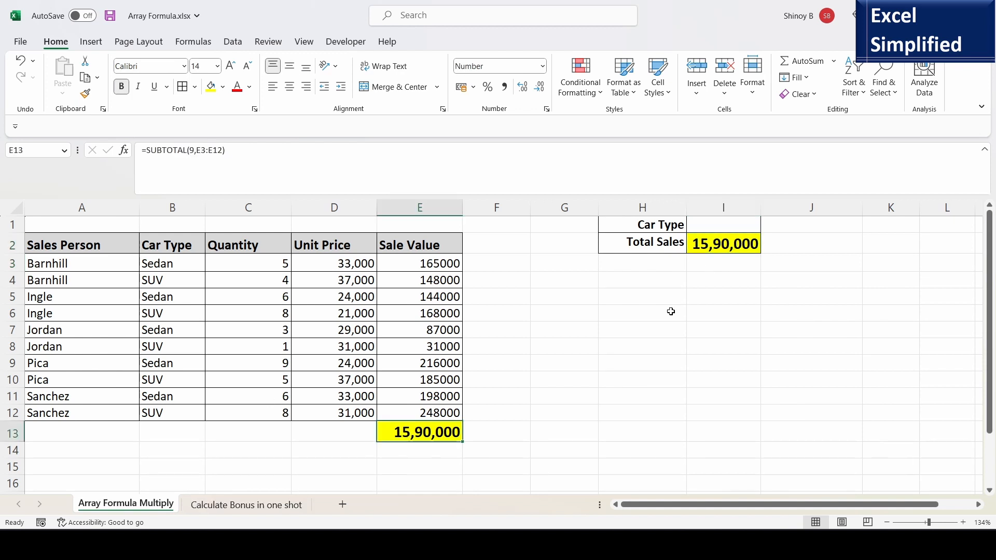
{"action": "left_click", "coordinate": [724, 245]}
{"action": "double_click", "coordinate": [723, 245]}
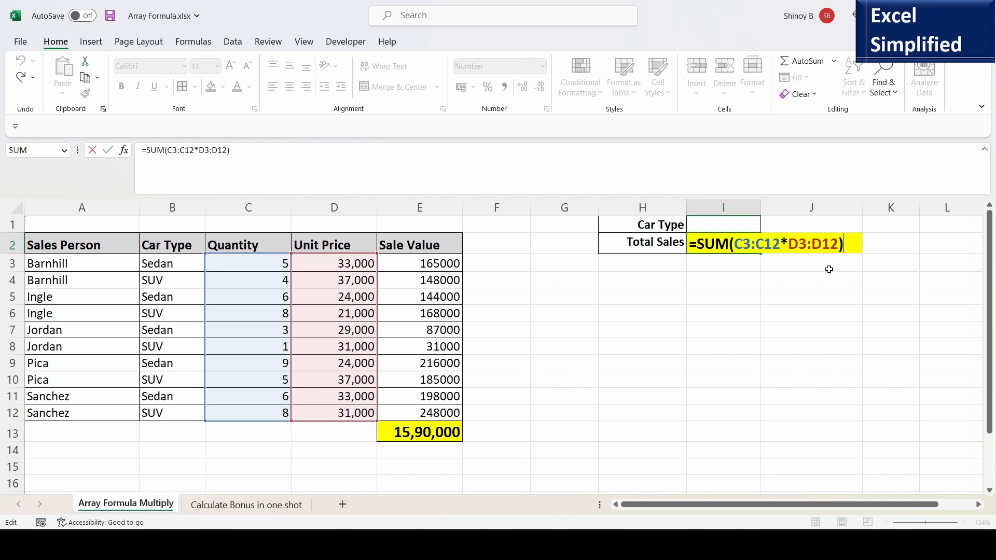
{"action": "key", "text": "Return"}
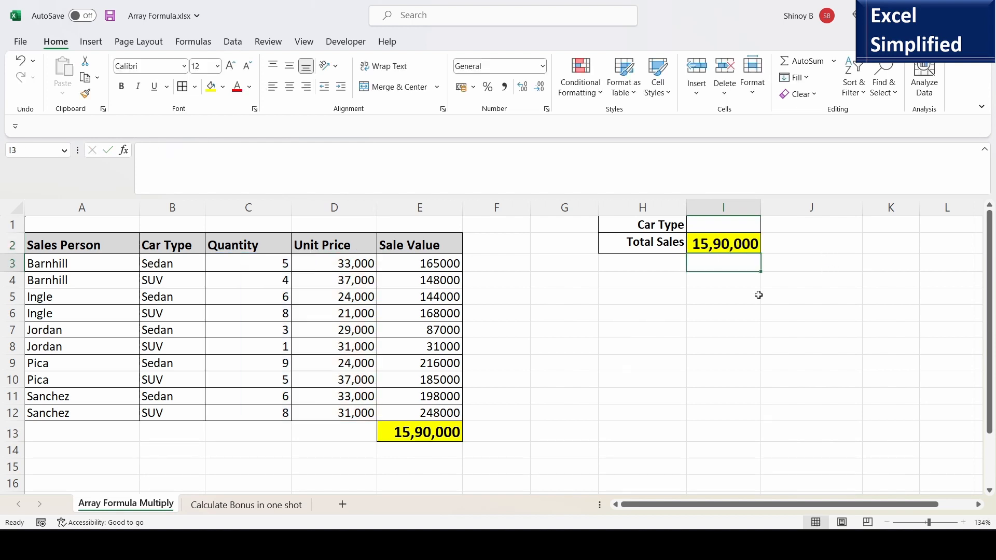
Evaluate the Total Sales formula in I2 stage by stage through to its final result, and close the evaluation
{"action": "left_click", "coordinate": [734, 243]}
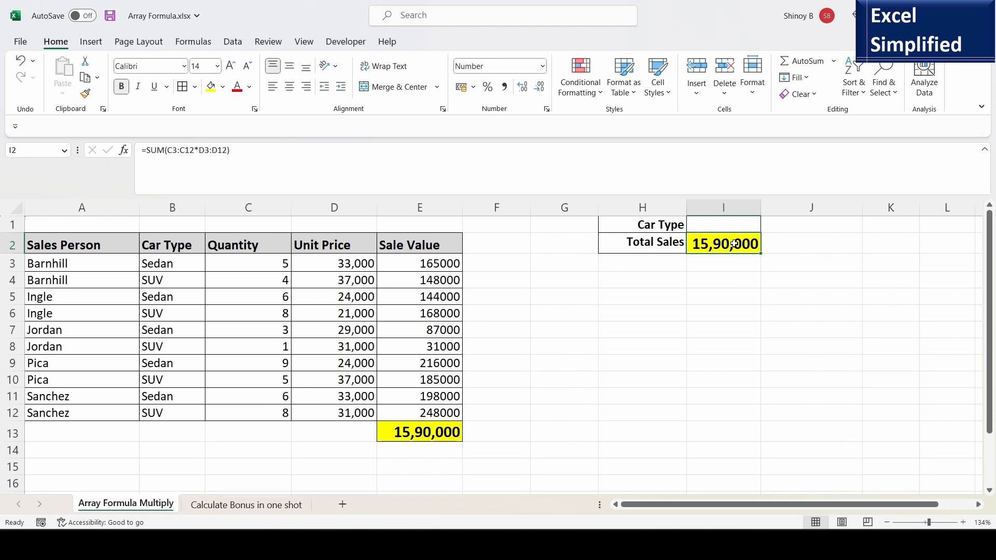
{"action": "left_click", "coordinate": [195, 42]}
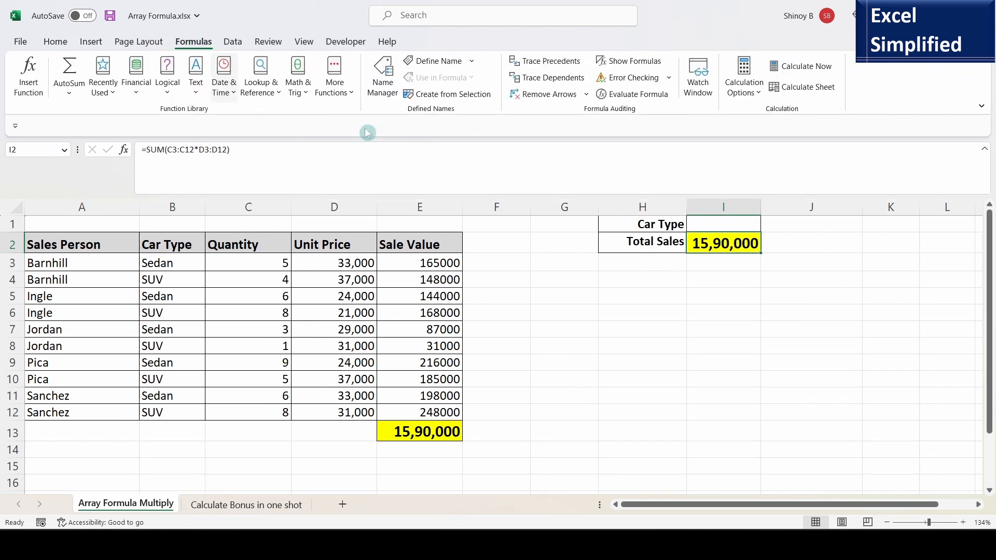
{"action": "left_click", "coordinate": [646, 95]}
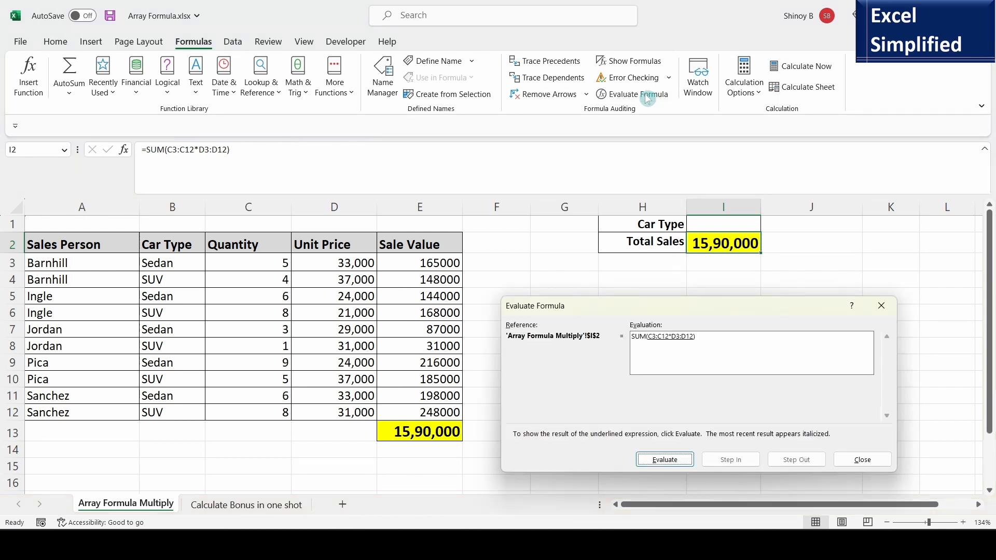
{"action": "left_click", "coordinate": [664, 460]}
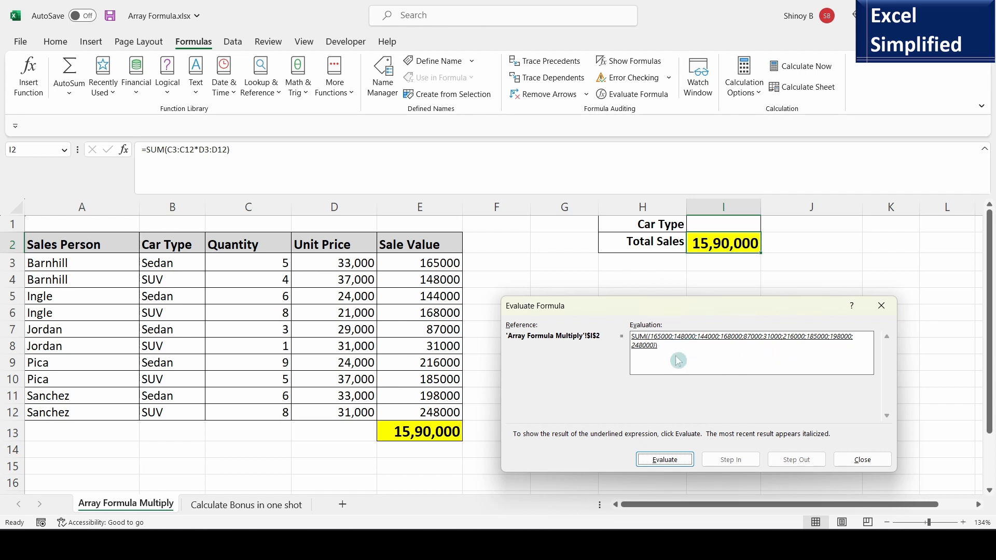
{"action": "left_click", "coordinate": [673, 460]}
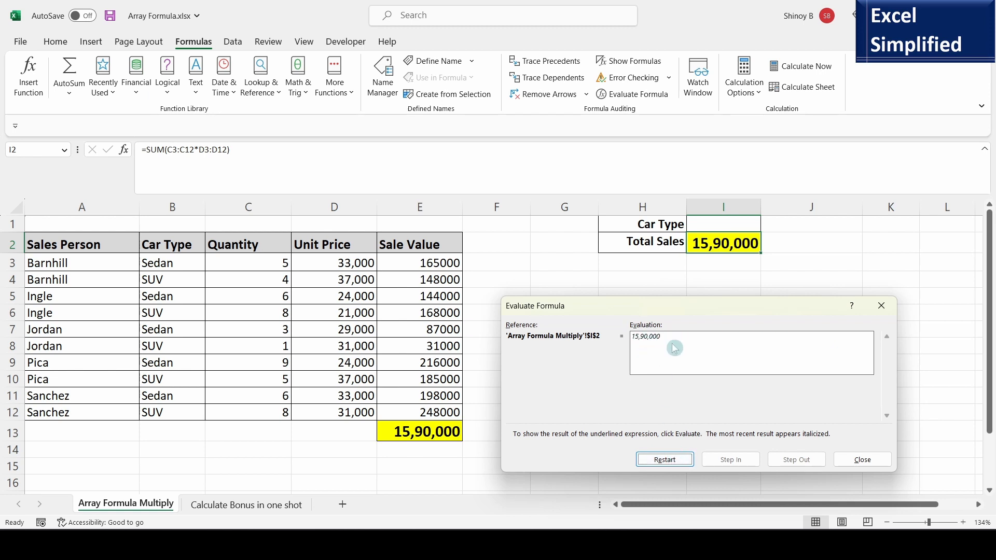
{"action": "left_click", "coordinate": [878, 461]}
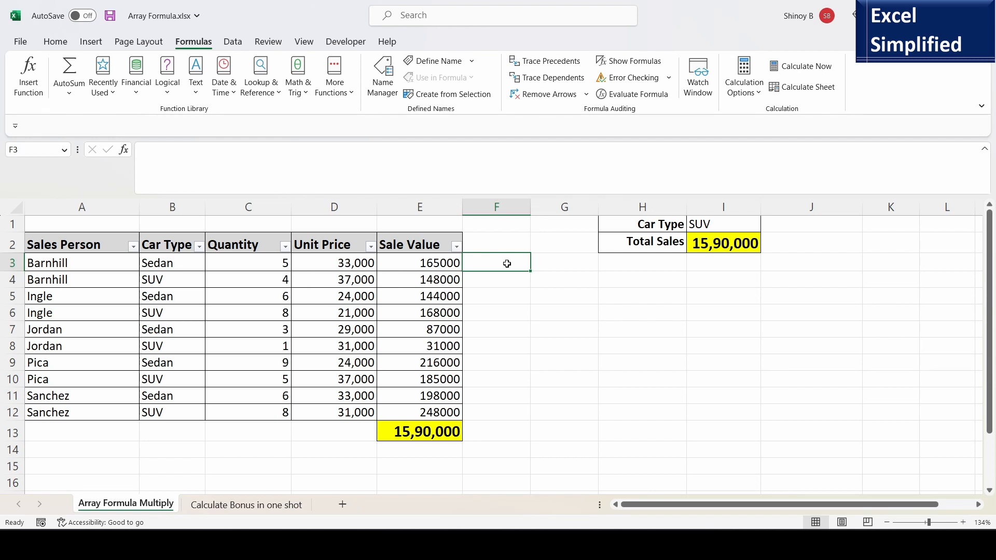
Enter the array formula =C3:C12*D3:D12 in F3 to multiply every quantity by its unit price
{"action": "type", "text": "="}
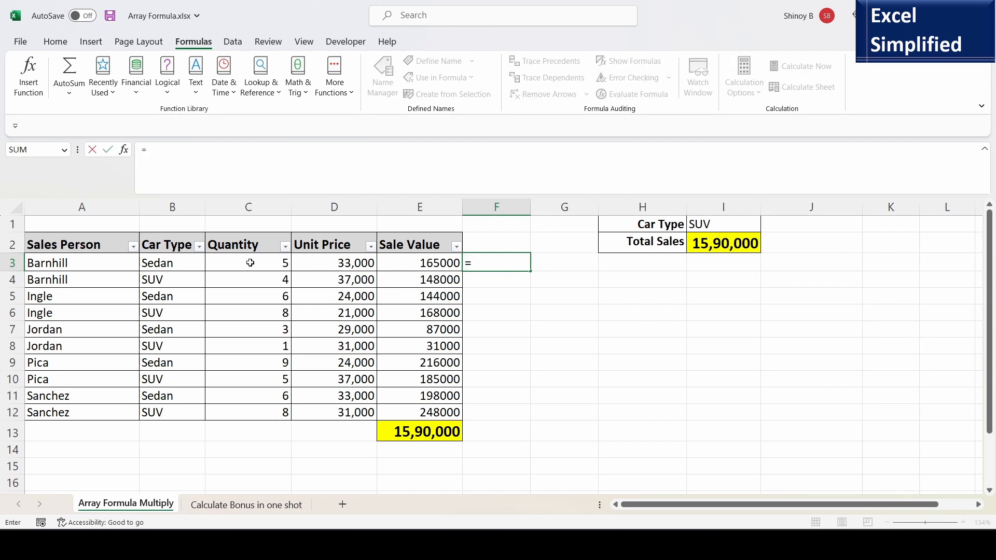
{"action": "left_click_drag", "start_coordinate": [250, 263], "coordinate": [261, 403]}
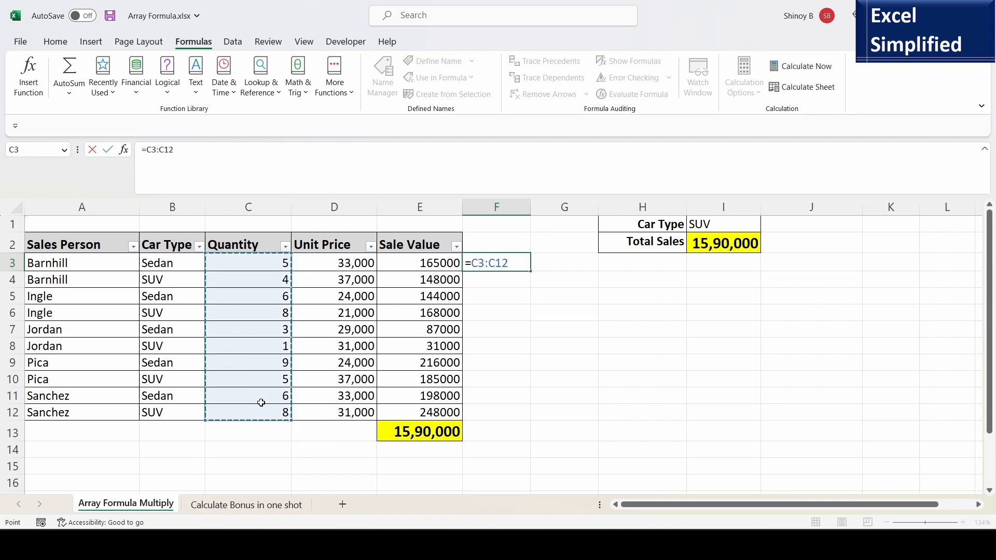
{"action": "type", "text": "*"}
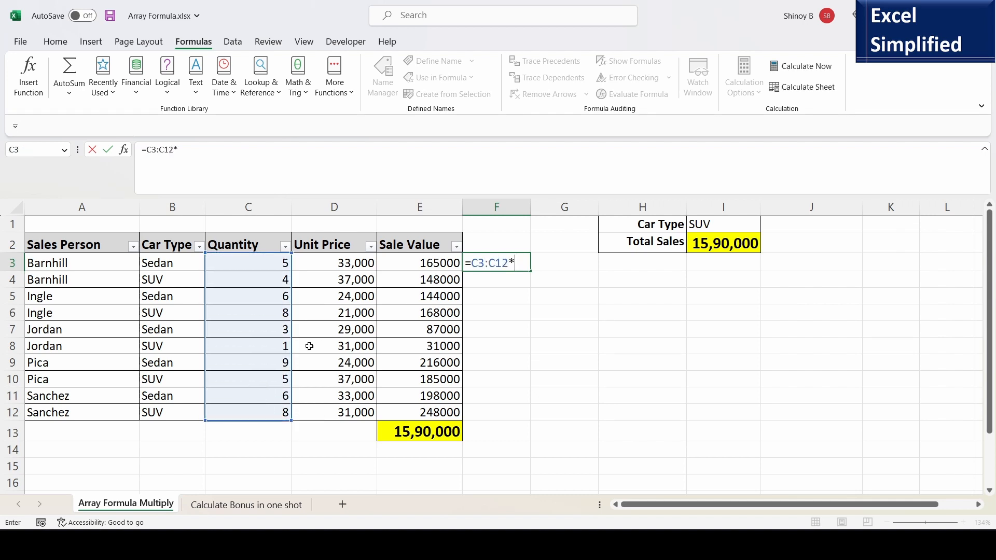
{"action": "left_click_drag", "start_coordinate": [347, 263], "coordinate": [347, 404]}
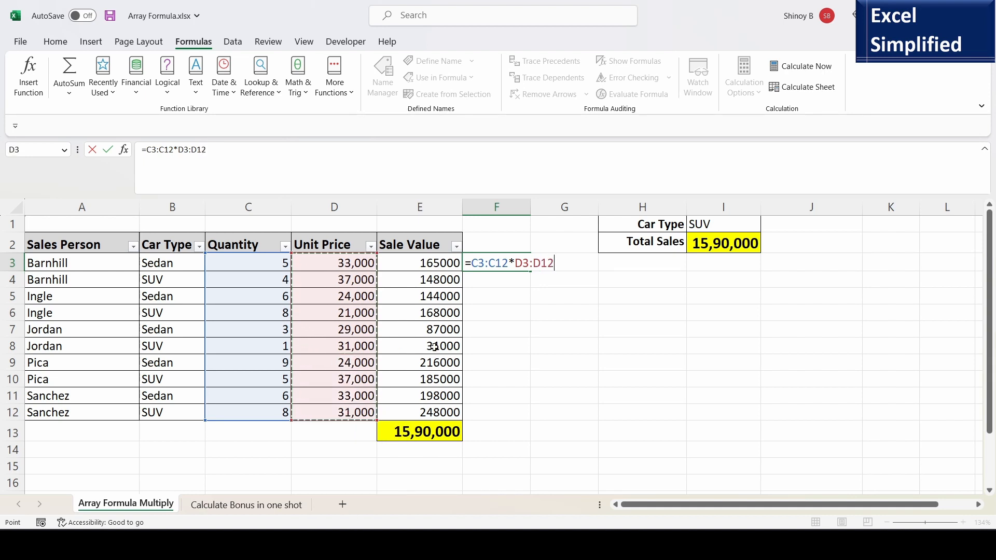
{"action": "key", "text": "Return"}
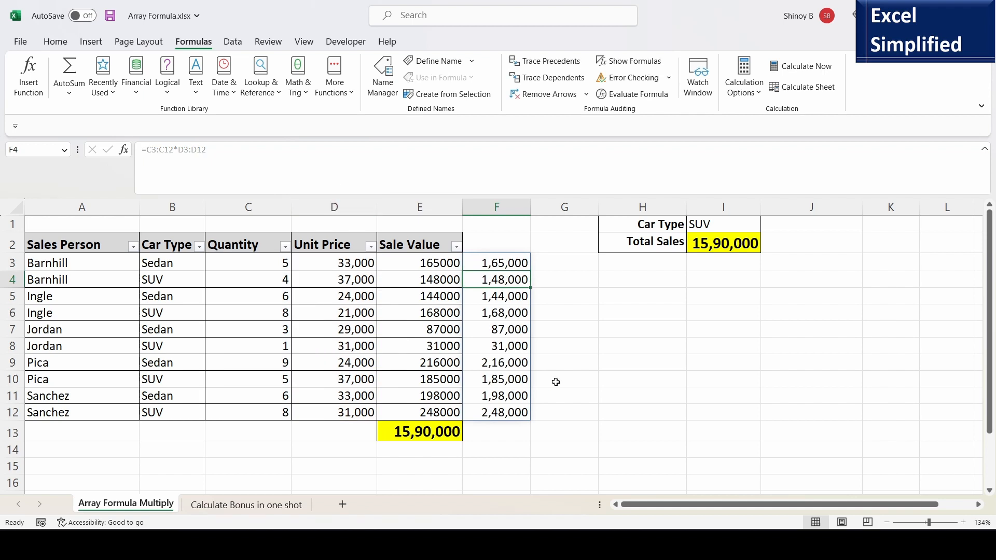
{"action": "left_click", "coordinate": [272, 266]}
{"action": "left_click", "coordinate": [345, 264]}
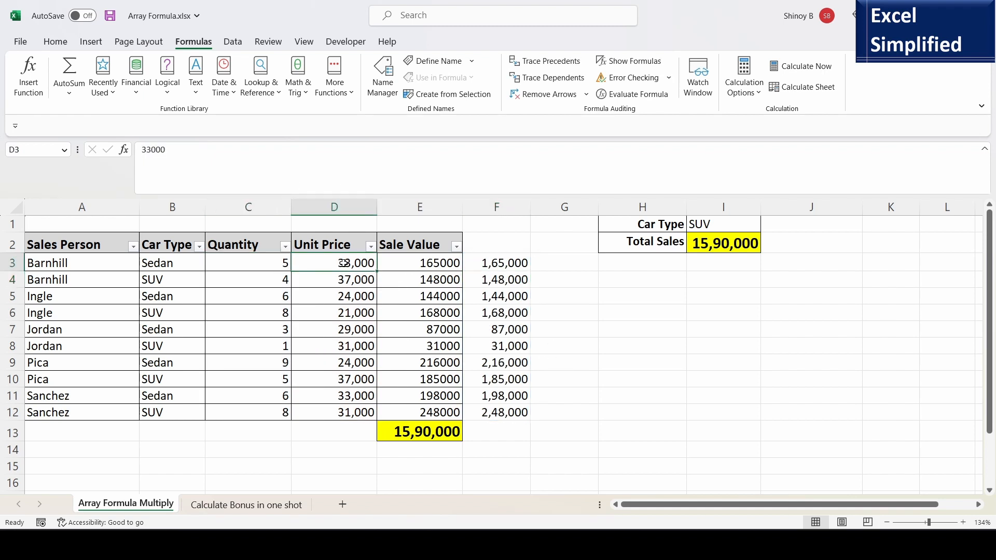
{"action": "left_click", "coordinate": [517, 261]}
{"action": "left_click", "coordinate": [276, 284]}
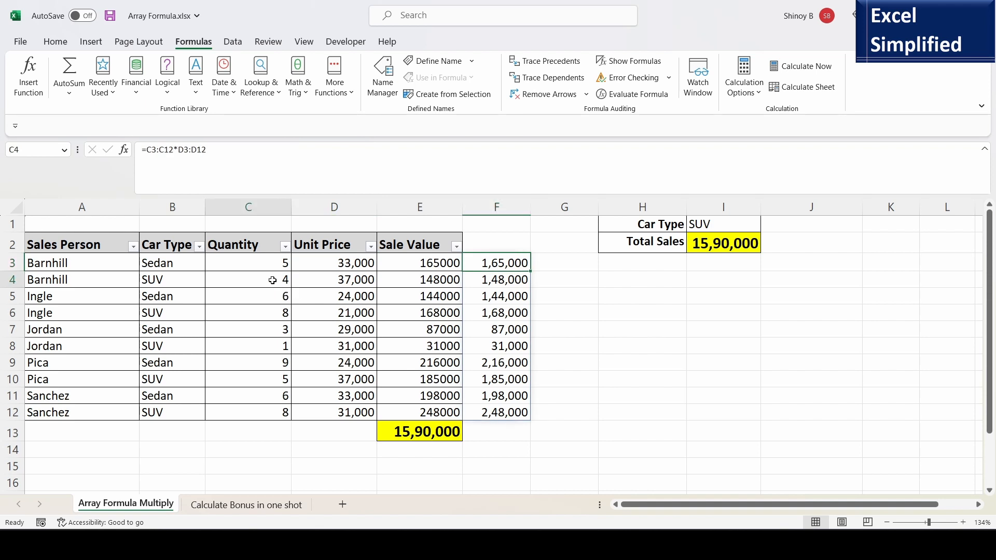
Compare the array results in column F with the Sale Value formulas, and change the F3 formula to =SUM(C3:C12*D3:D12)
{"action": "left_click", "coordinate": [343, 281]}
{"action": "left_click", "coordinate": [494, 281]}
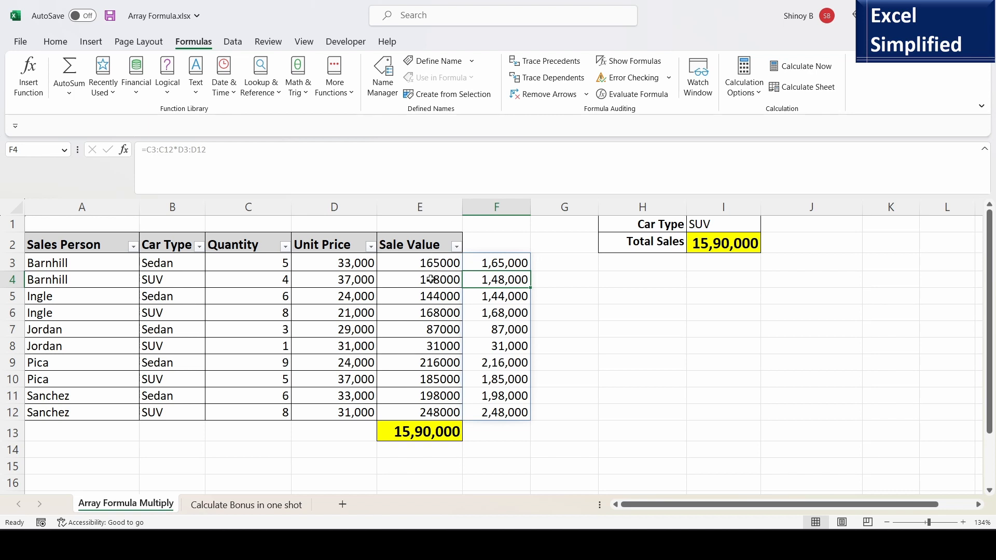
{"action": "left_click_drag", "start_coordinate": [434, 266], "coordinate": [438, 394]}
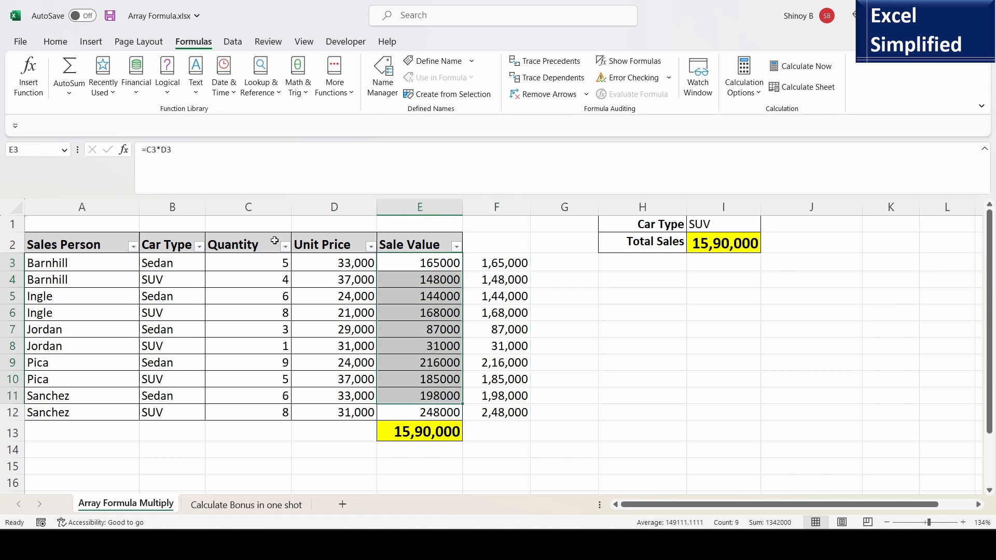
{"action": "left_click", "coordinate": [517, 266]}
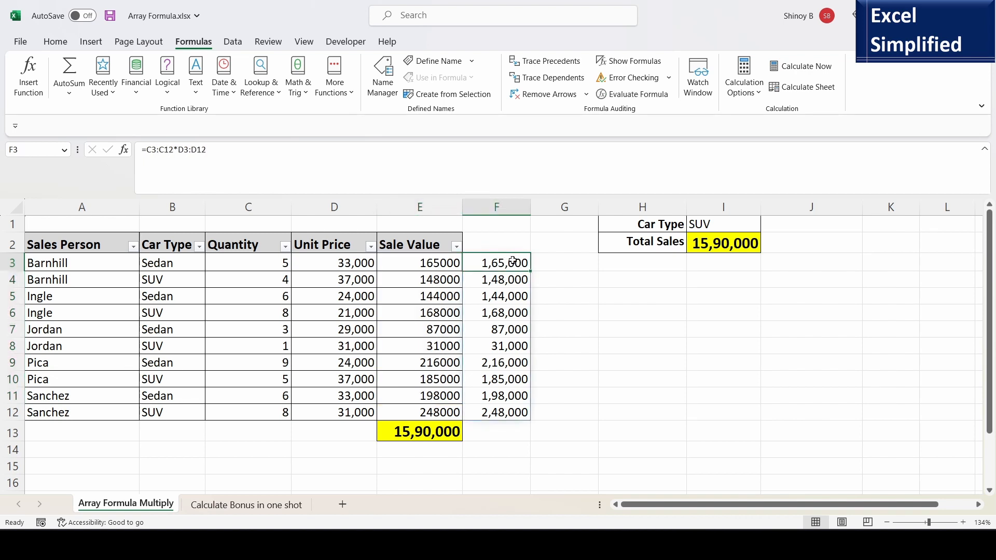
{"action": "double_click", "coordinate": [513, 260]}
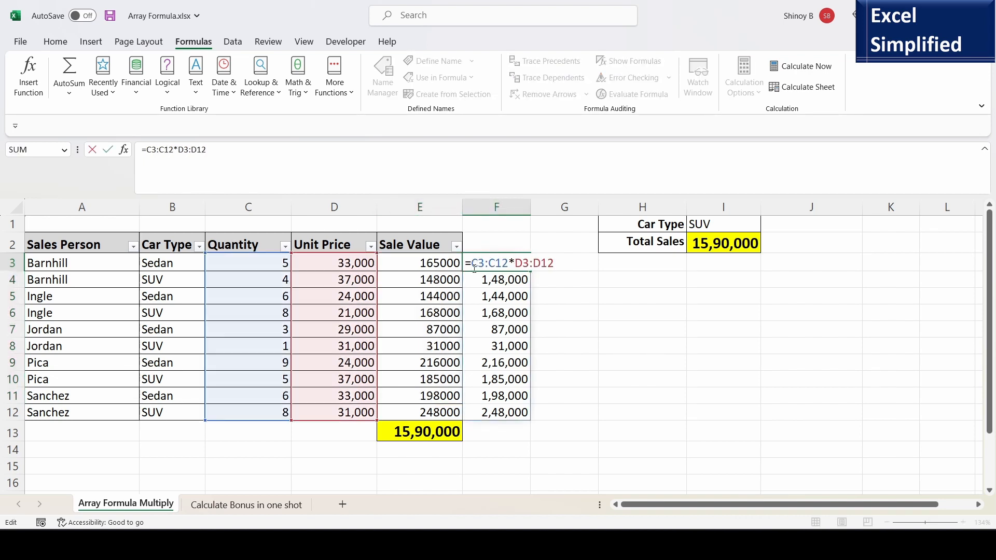
{"action": "type", "text": "SUM("}
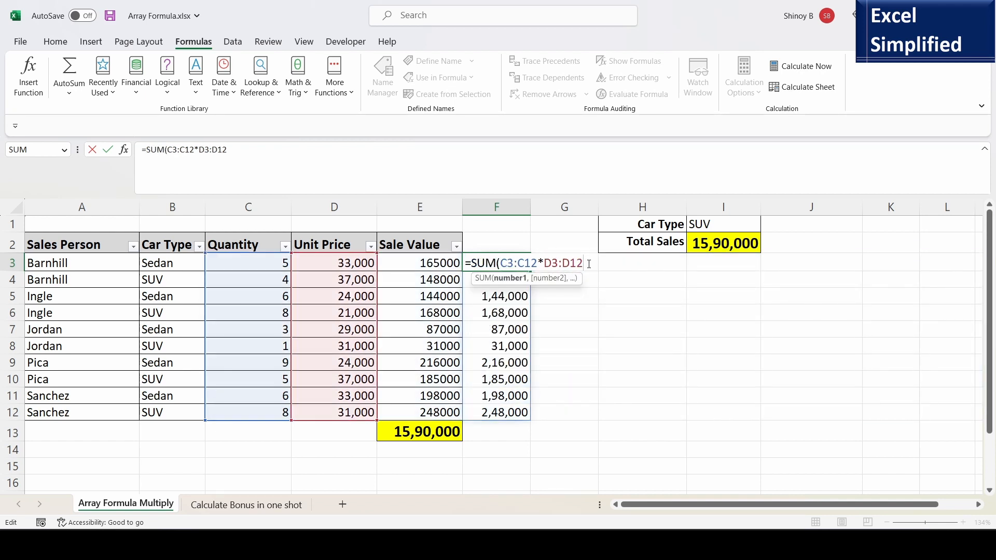
{"action": "type", "text": ")"}
{"action": "key", "text": "Return"}
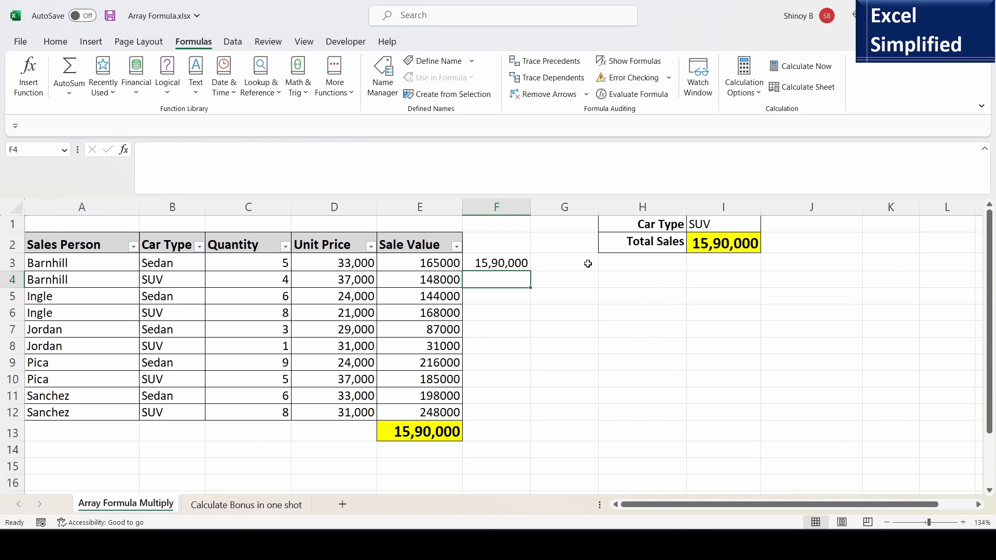
{"action": "left_click", "coordinate": [507, 266]}
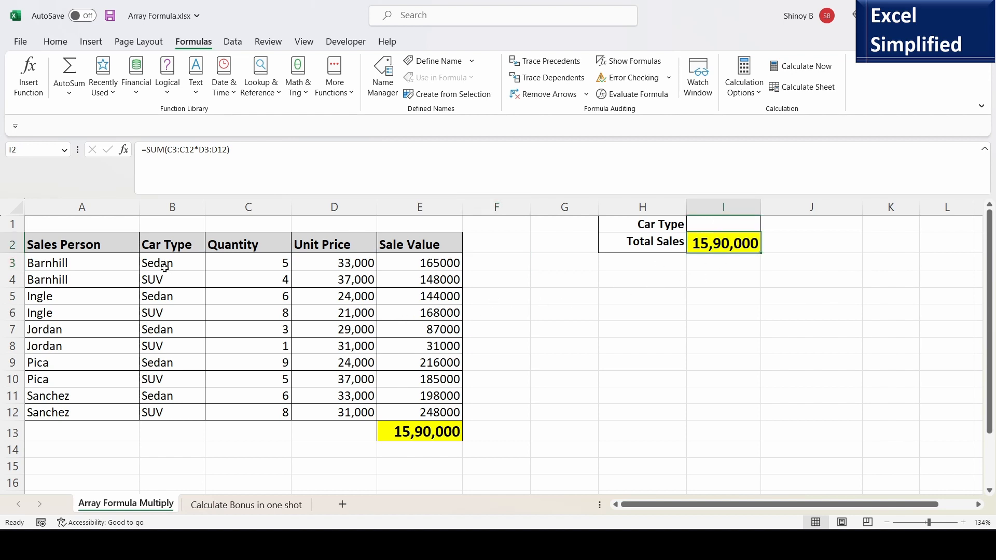
Enter Sedan as the Car Type in I1
{"action": "left_click", "coordinate": [718, 226]}
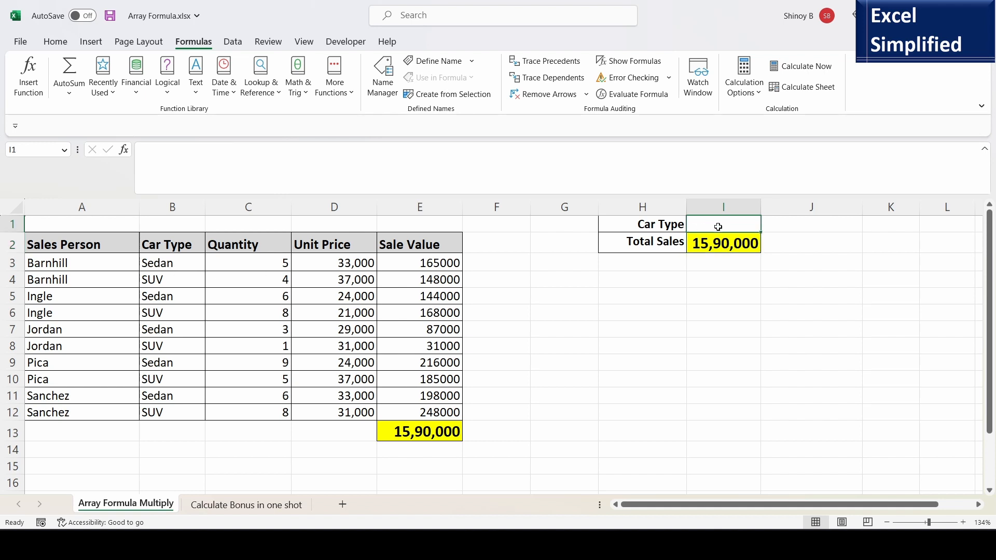
{"action": "type", "text": "Sedan"}
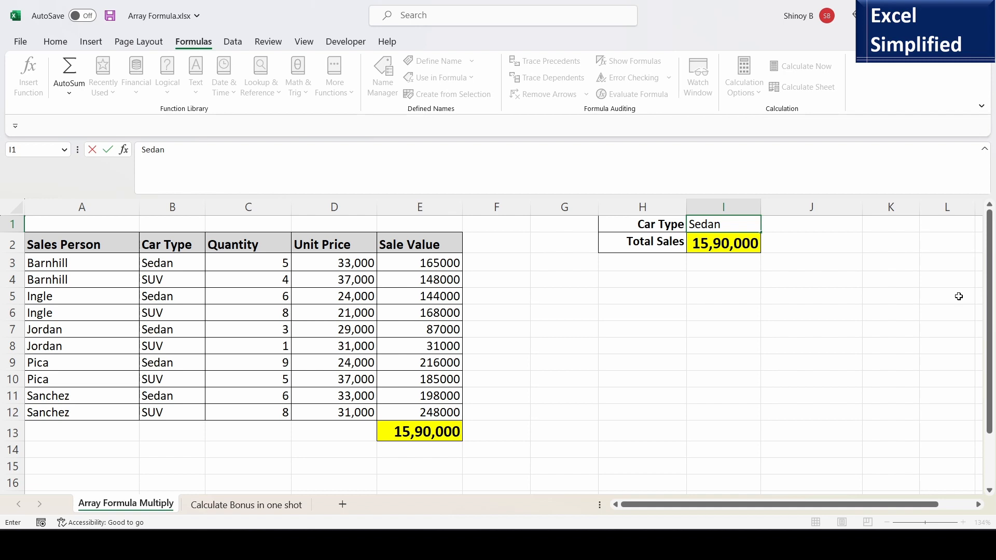
{"action": "left_click", "coordinate": [905, 279]}
Restrict Total Sales in I2 to the car type in I1 with the formula =SUM((B3:B12=$I$1)*C3:C12*D3:D12)
{"action": "left_click", "coordinate": [708, 244]}
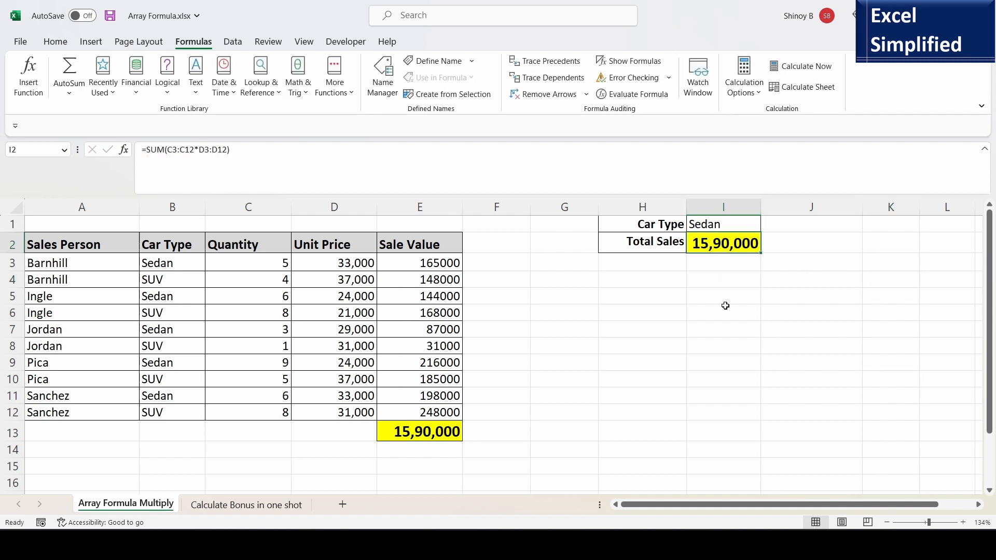
{"action": "key", "text": "F2"}
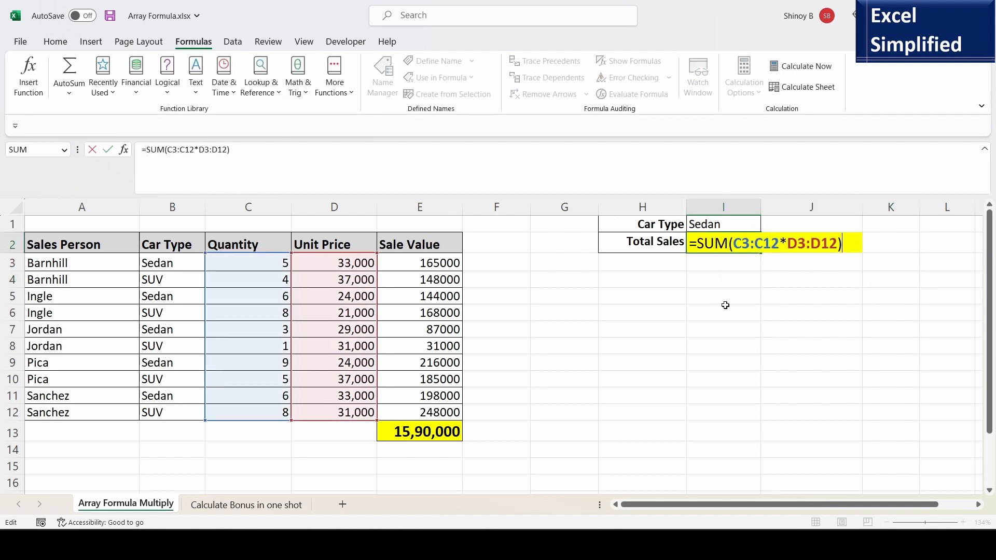
{"action": "left_click", "coordinate": [734, 244]}
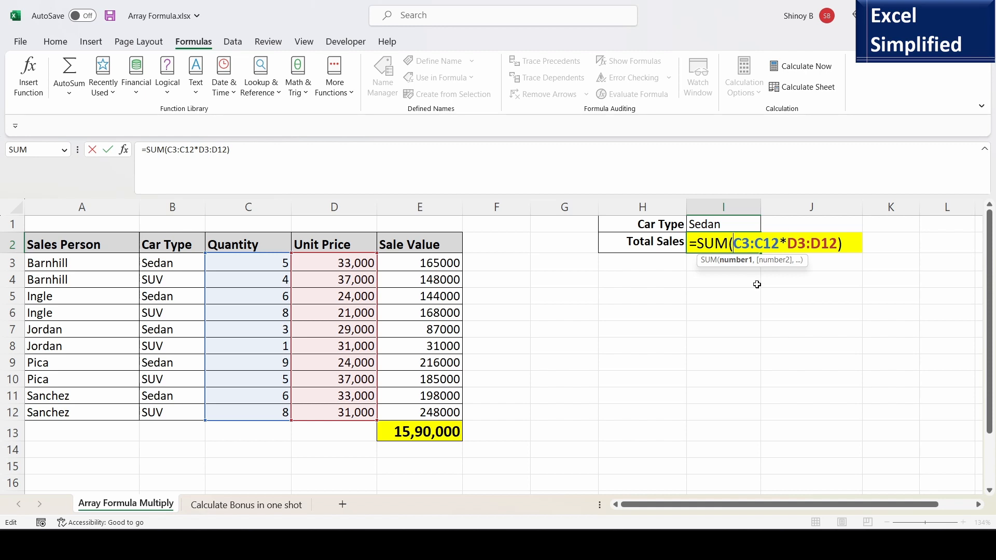
{"action": "type", "text": "("}
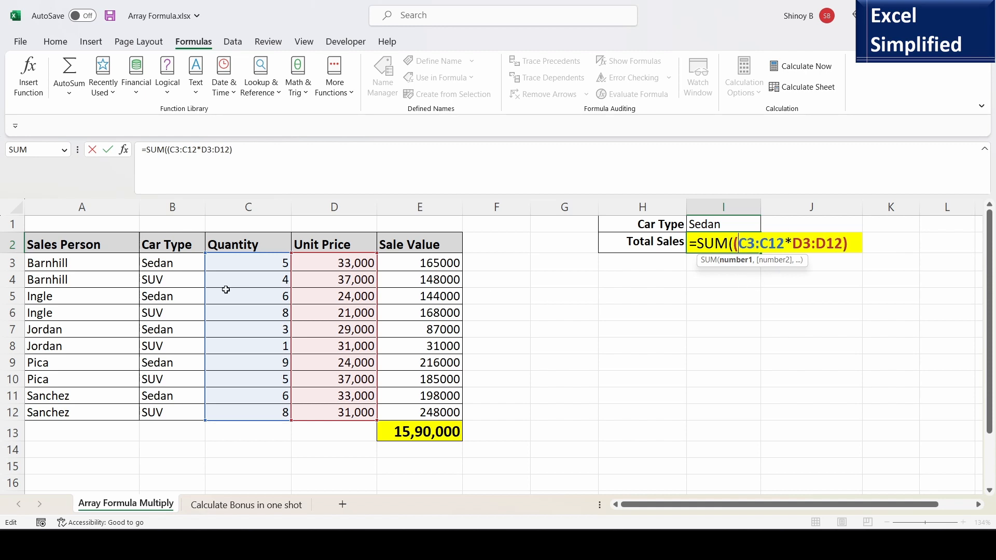
{"action": "left_click_drag", "start_coordinate": [164, 265], "coordinate": [161, 410]}
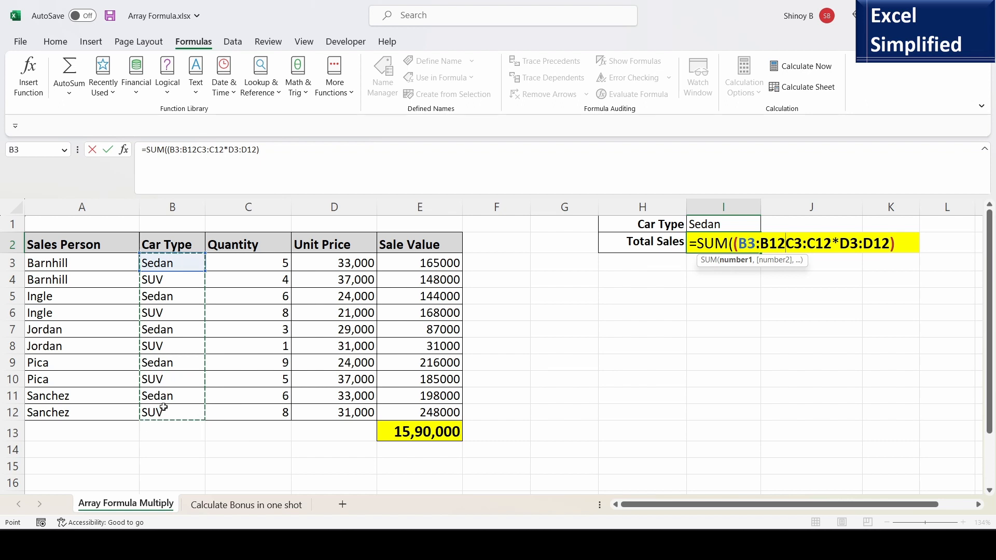
{"action": "type", "text": "="}
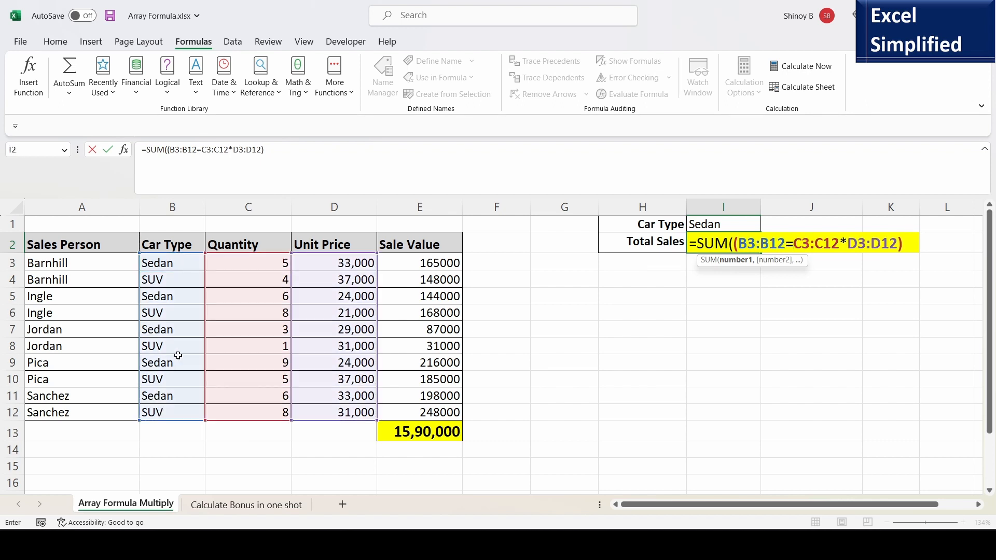
{"action": "left_click", "coordinate": [710, 224]}
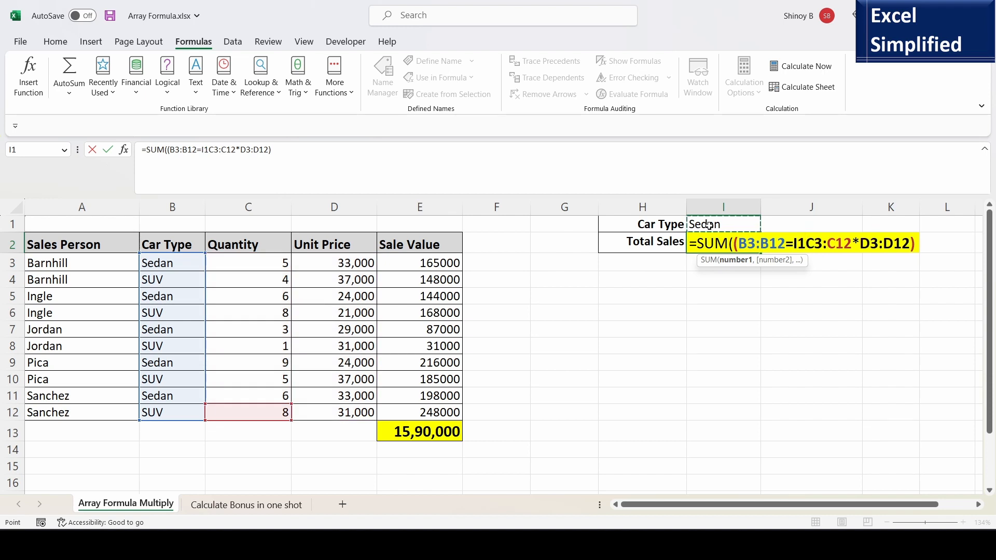
{"action": "key", "text": "F4"}
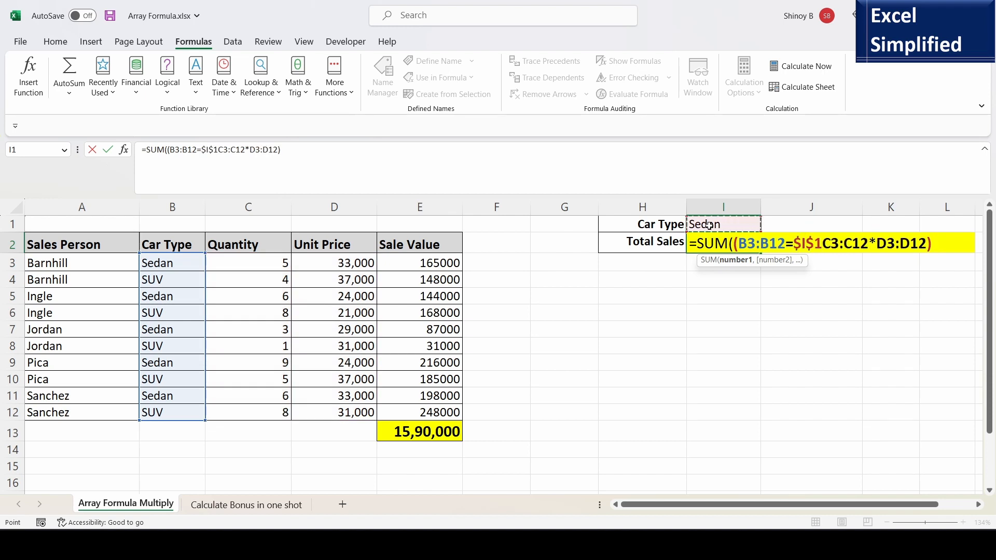
{"action": "type", "text": ")"}
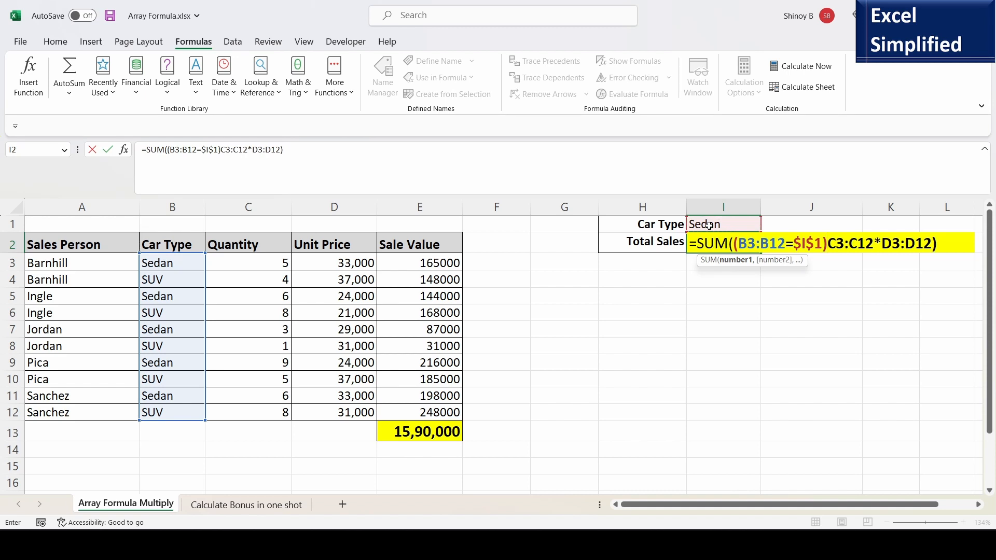
{"action": "type", "text": "*"}
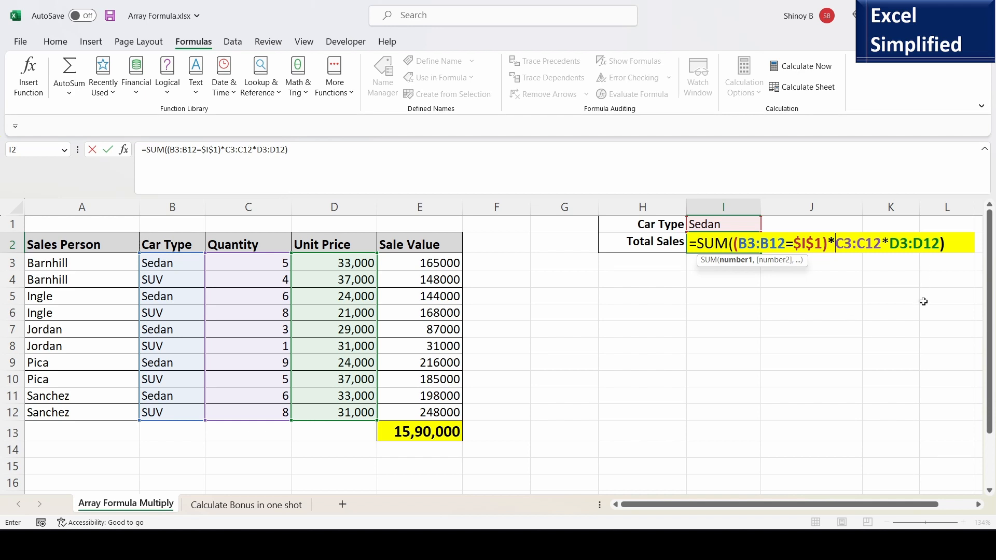
{"action": "key", "text": "Return"}
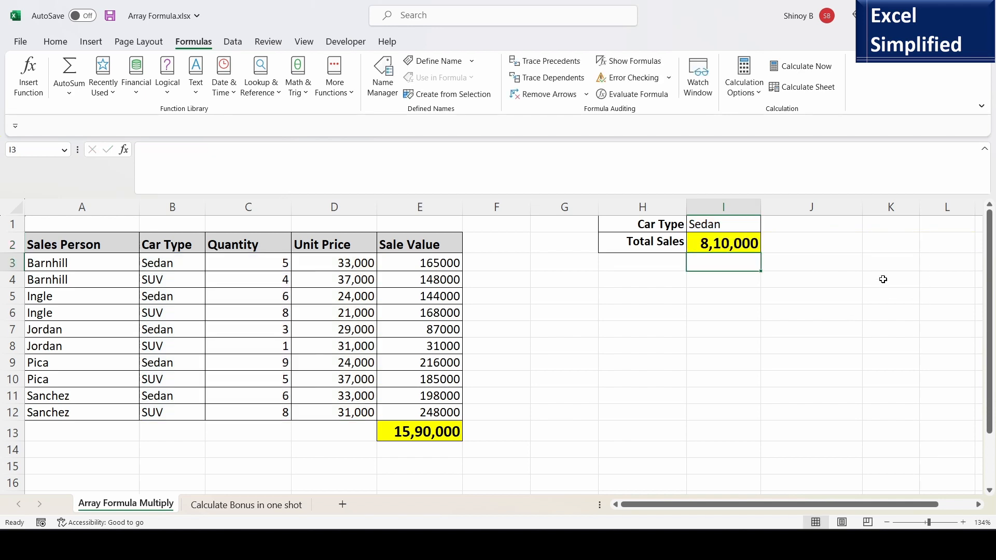
{"action": "left_click", "coordinate": [715, 244]}
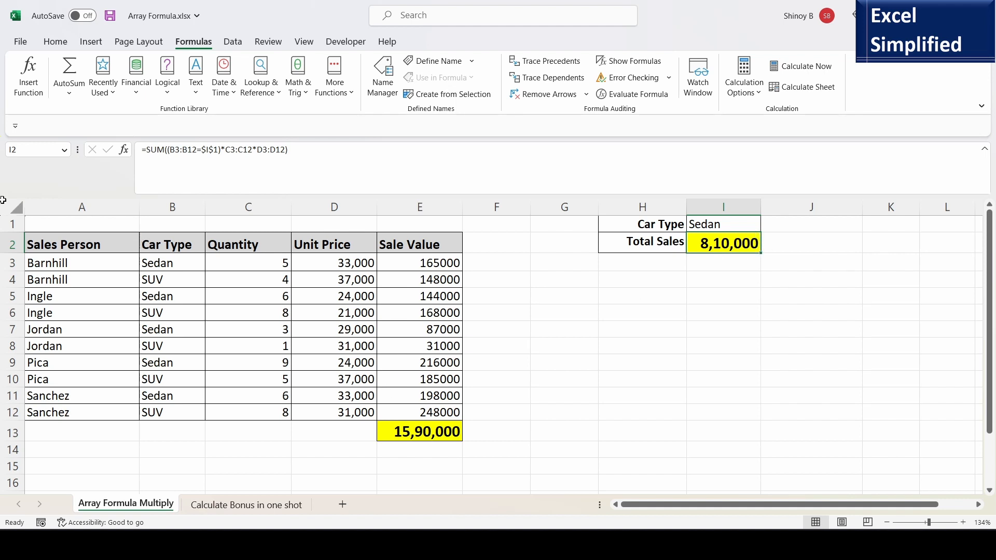
Add filters to the table's header row from Sales Person to Sale Value
{"action": "left_click_drag", "start_coordinate": [52, 242], "coordinate": [418, 240]}
{"action": "left_click", "coordinate": [232, 43]}
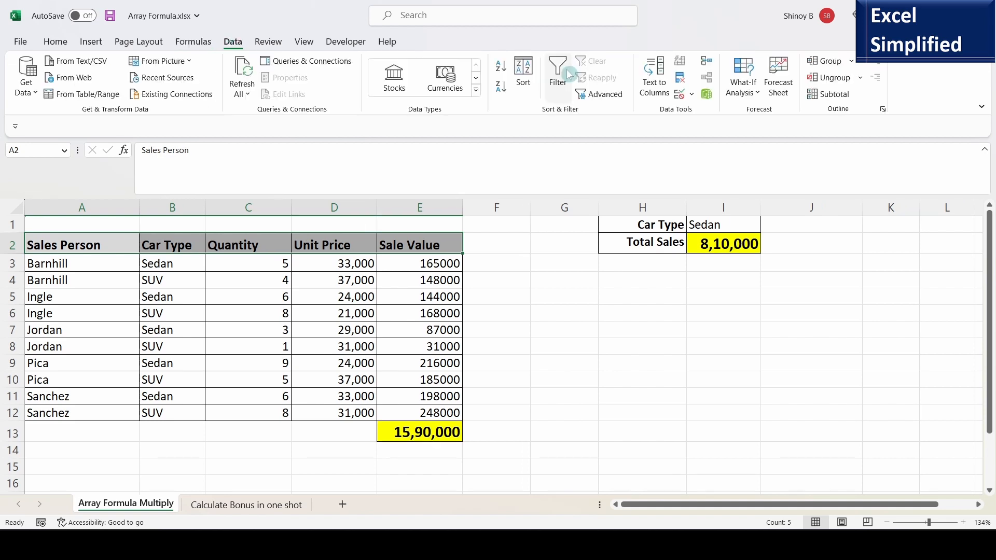
{"action": "left_click", "coordinate": [558, 78]}
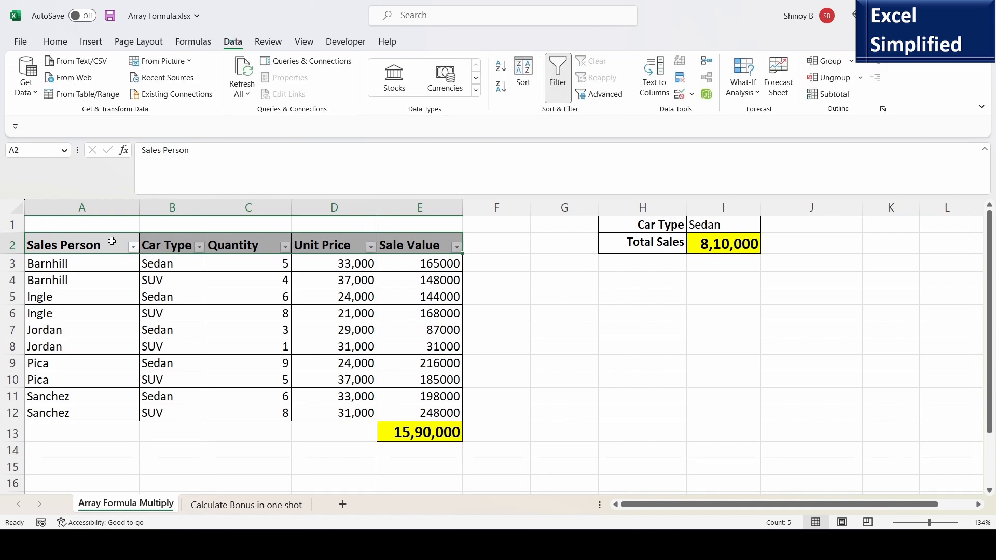
Filter the Car Type column to only Sedan and check the Sale Value subtotal in E13
{"action": "left_click", "coordinate": [199, 247]}
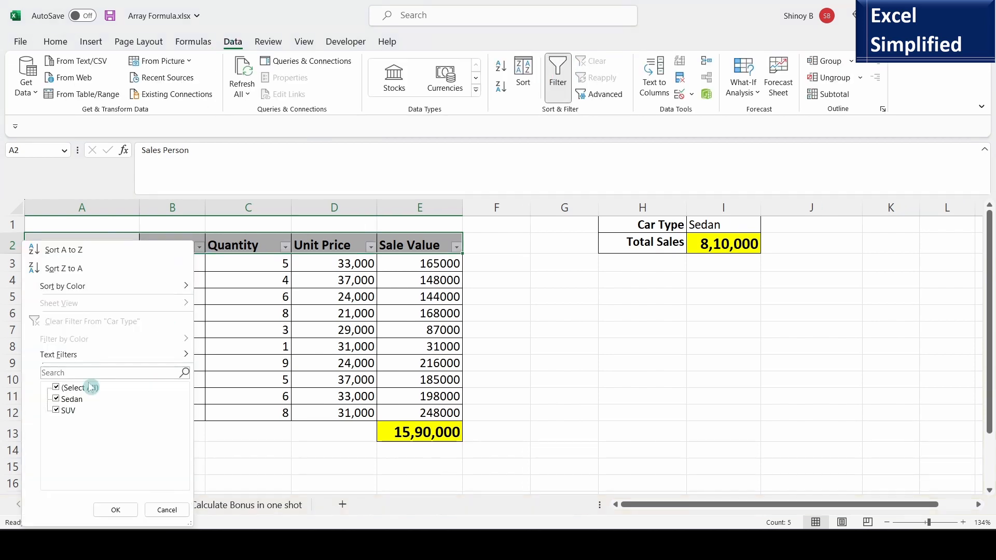
{"action": "left_click", "coordinate": [56, 388]}
{"action": "left_click", "coordinate": [56, 400]}
{"action": "left_click", "coordinate": [115, 510]}
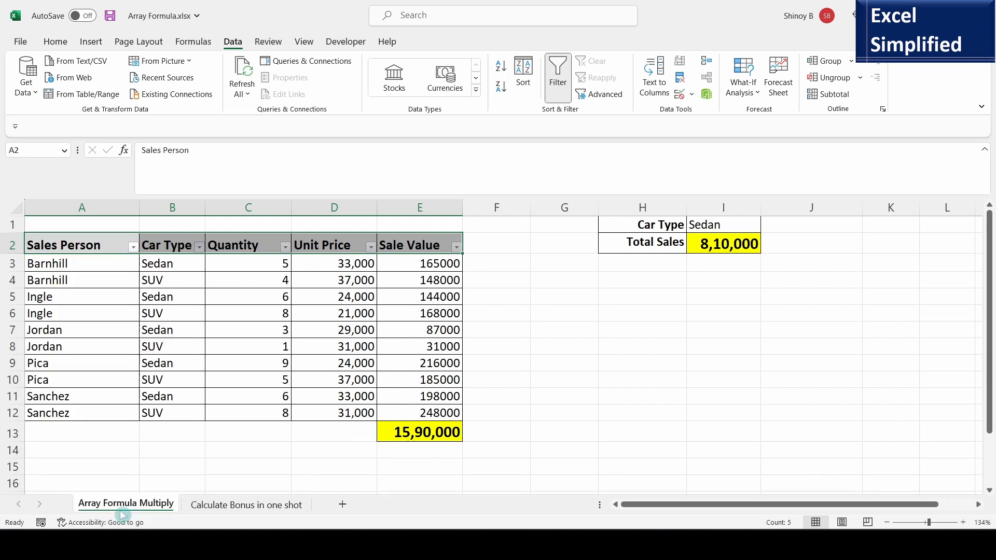
{"action": "left_click", "coordinate": [406, 346]}
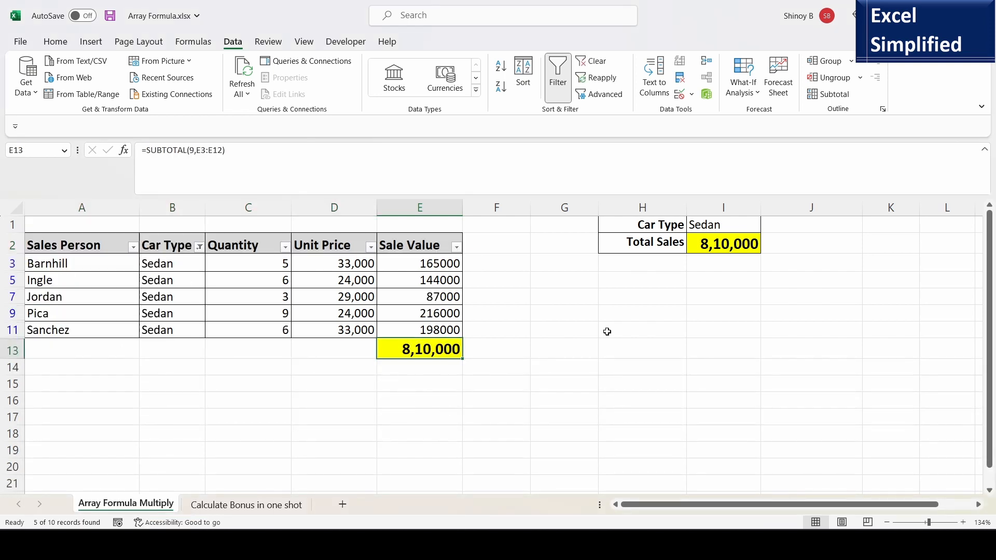
Change the Car Type in I1 to SUV
{"action": "left_click", "coordinate": [716, 225]}
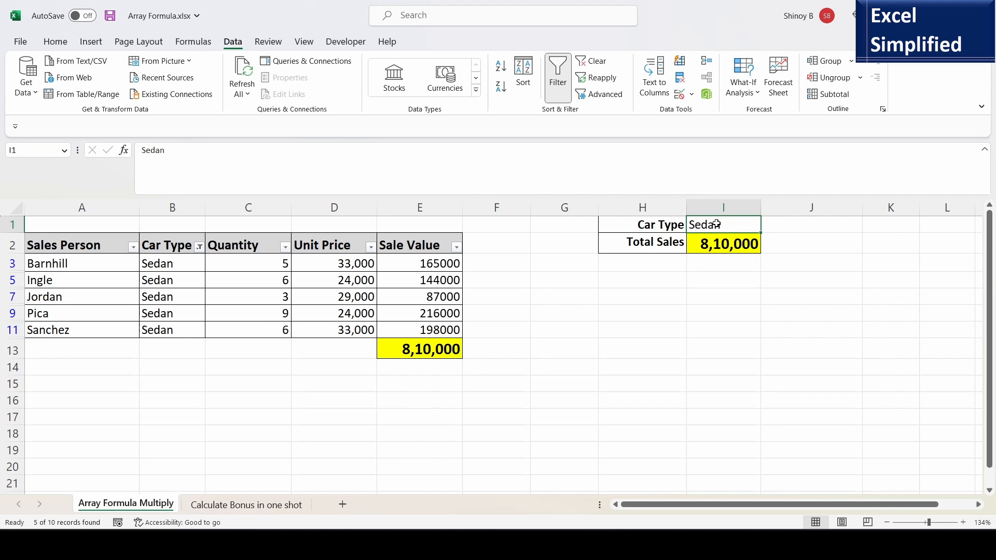
{"action": "type", "text": "SUV"}
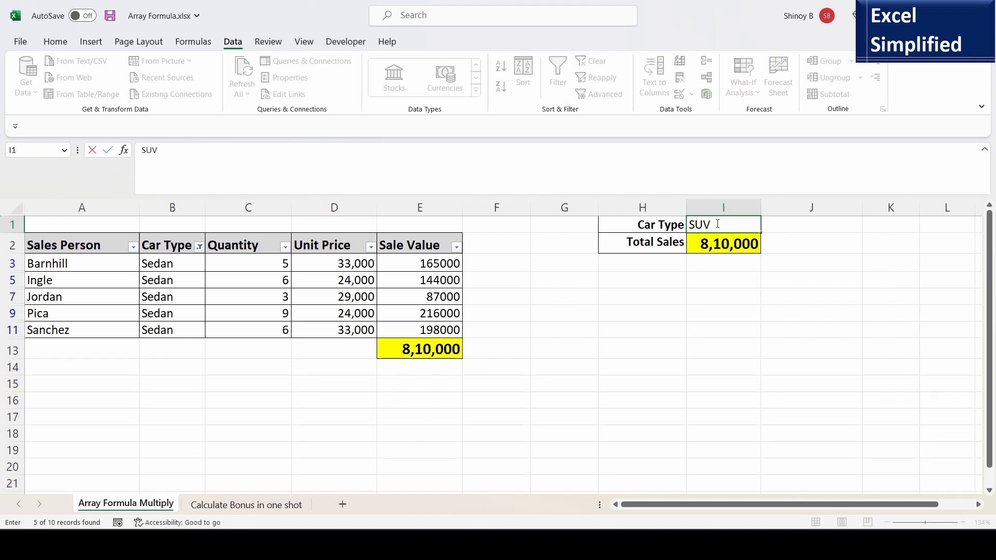
{"action": "key", "text": "Return"}
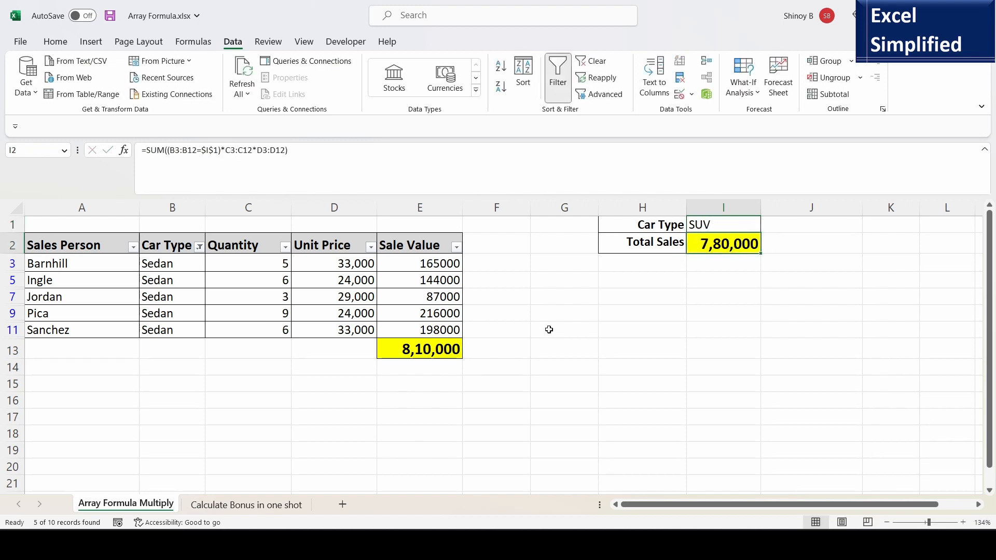
Switch the Car Type filter to only SUV and check the Sale Value subtotal in E13
{"action": "left_click", "coordinate": [200, 247]}
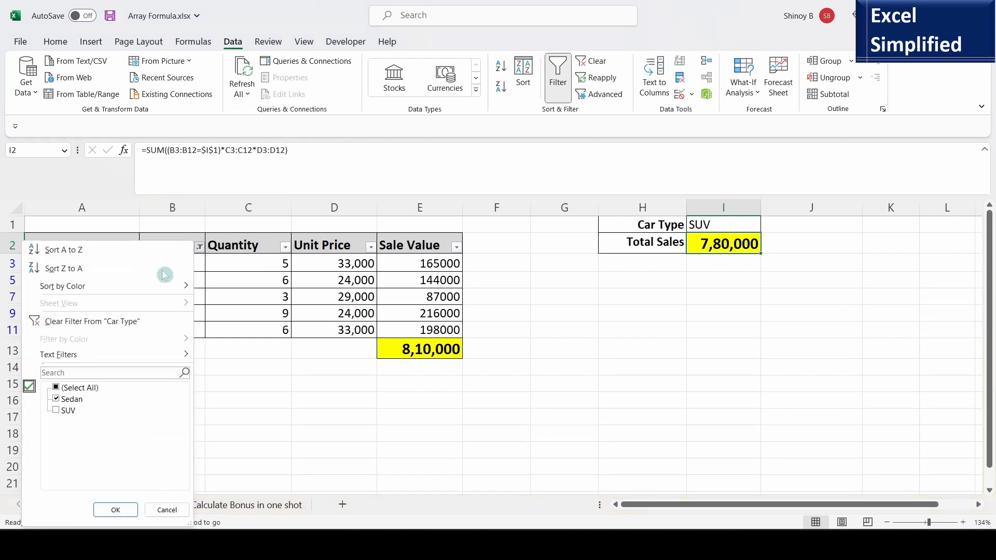
{"action": "left_click", "coordinate": [57, 399]}
{"action": "left_click", "coordinate": [57, 411]}
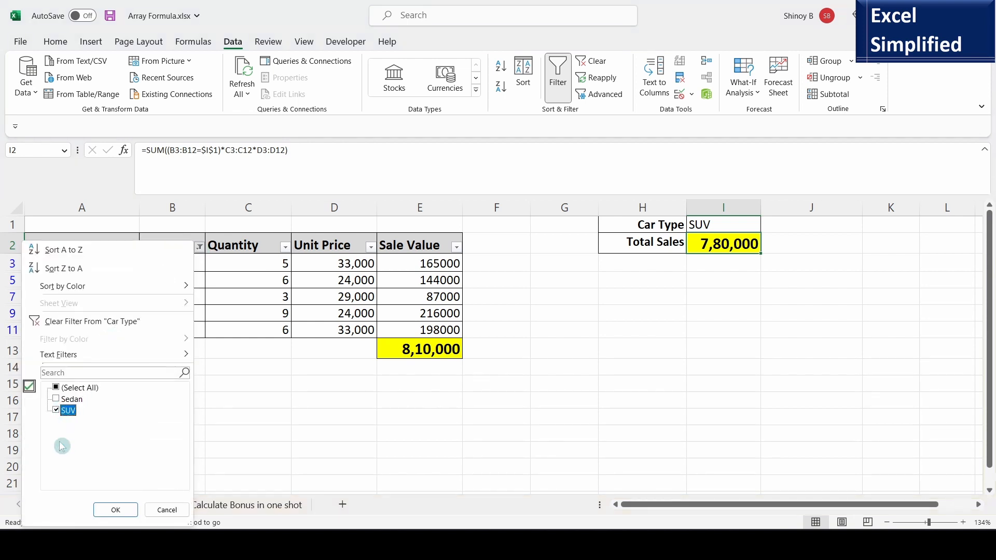
{"action": "left_click", "coordinate": [116, 510]}
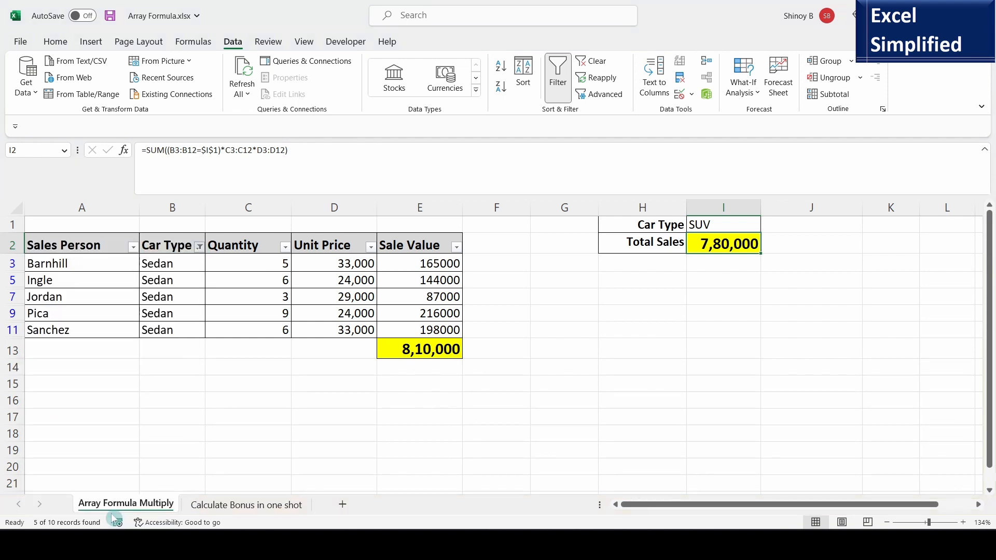
{"action": "left_click", "coordinate": [422, 345]}
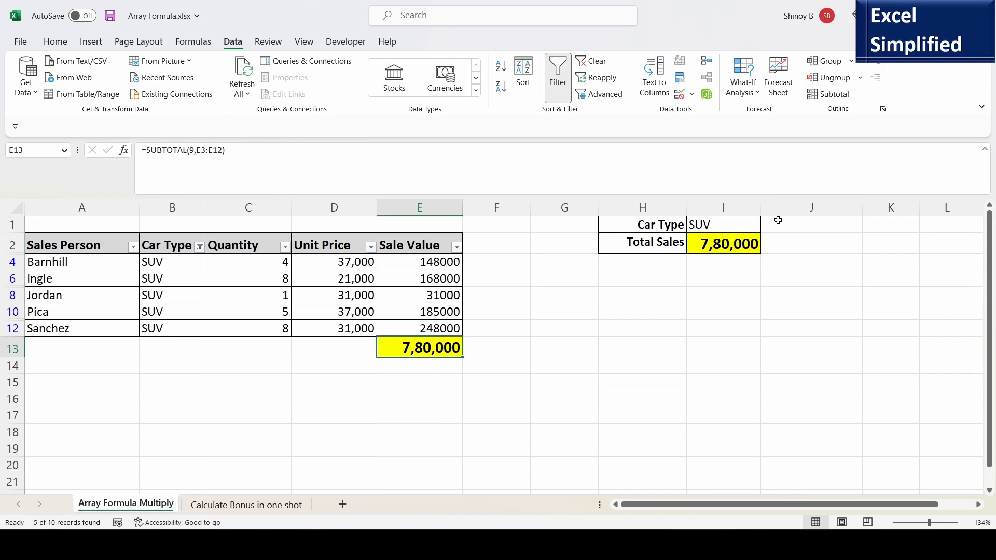
Show all car types again in the Car Type filter
{"action": "left_click", "coordinate": [200, 248]}
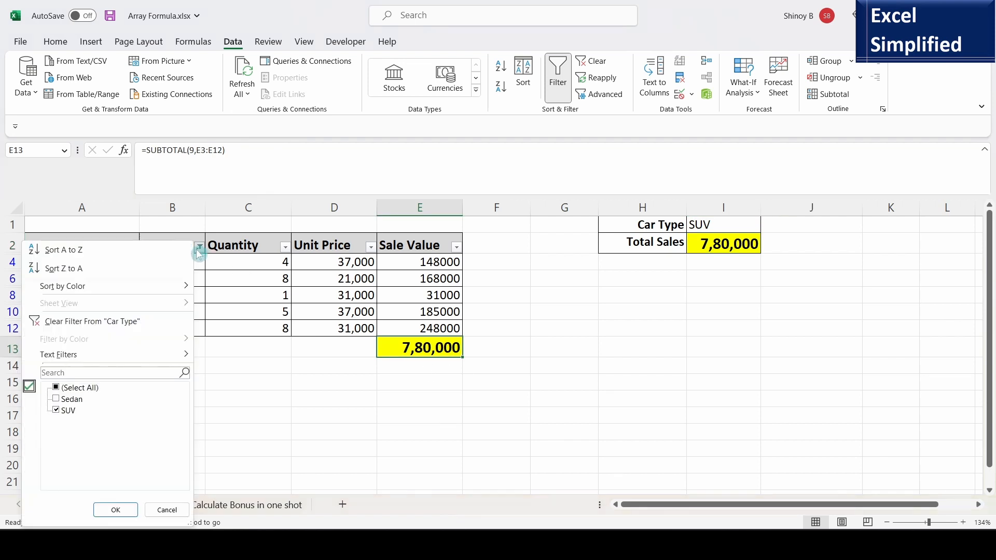
{"action": "left_click", "coordinate": [85, 385]}
{"action": "key", "text": "Return"}
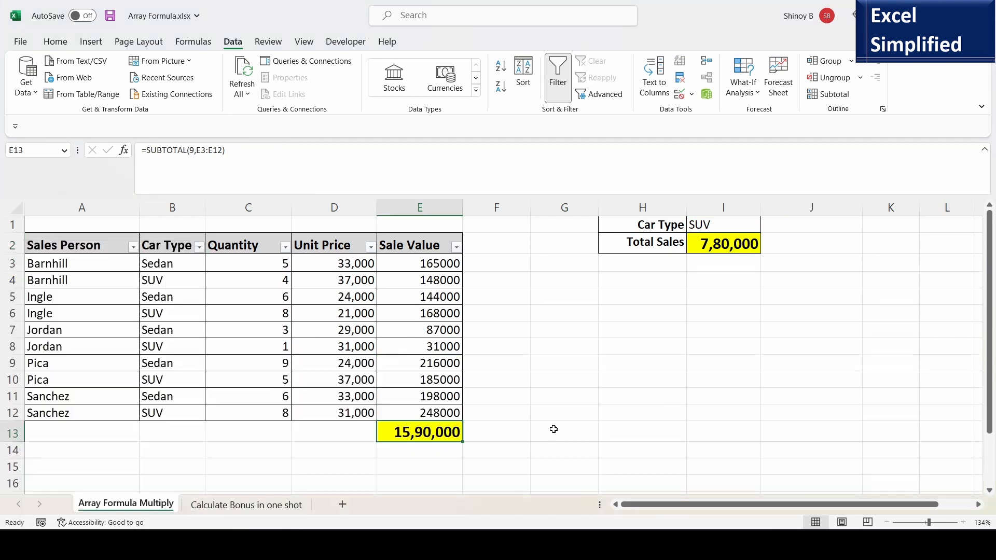
Start Evaluate Formula on the Total Sales formula in I2, stepping into and back out of the $I$1 reference
{"action": "left_click", "coordinate": [719, 245]}
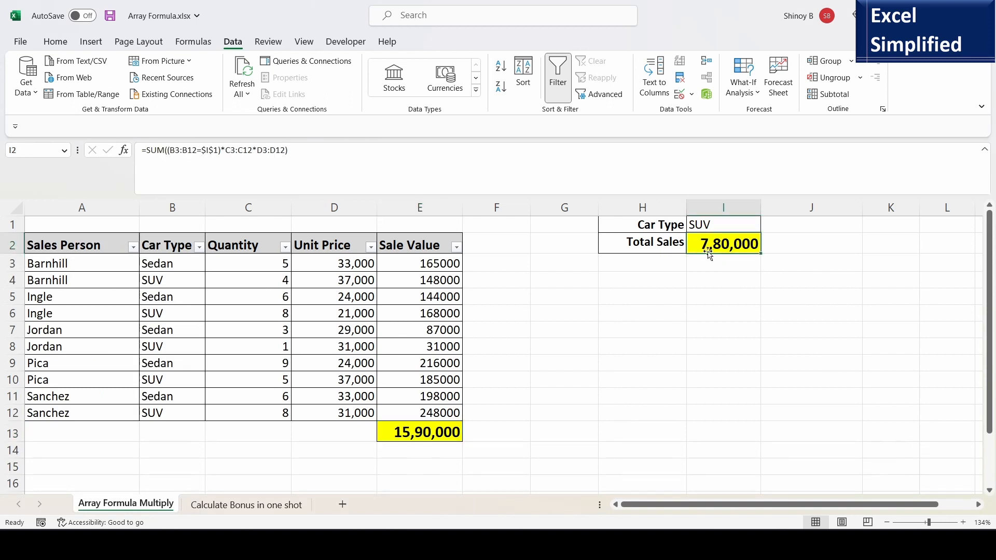
{"action": "left_click", "coordinate": [207, 46]}
{"action": "left_click", "coordinate": [642, 96]}
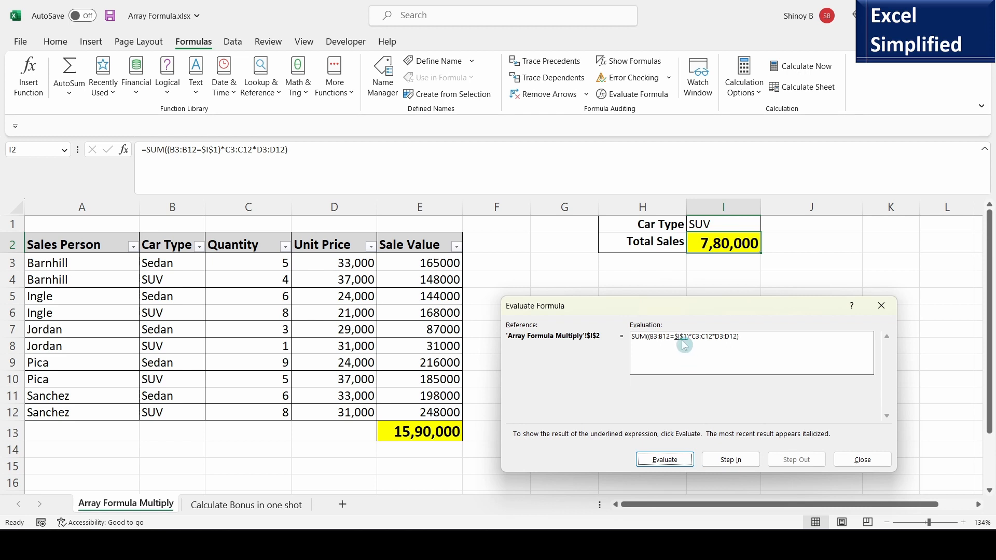
{"action": "left_click", "coordinate": [731, 459]}
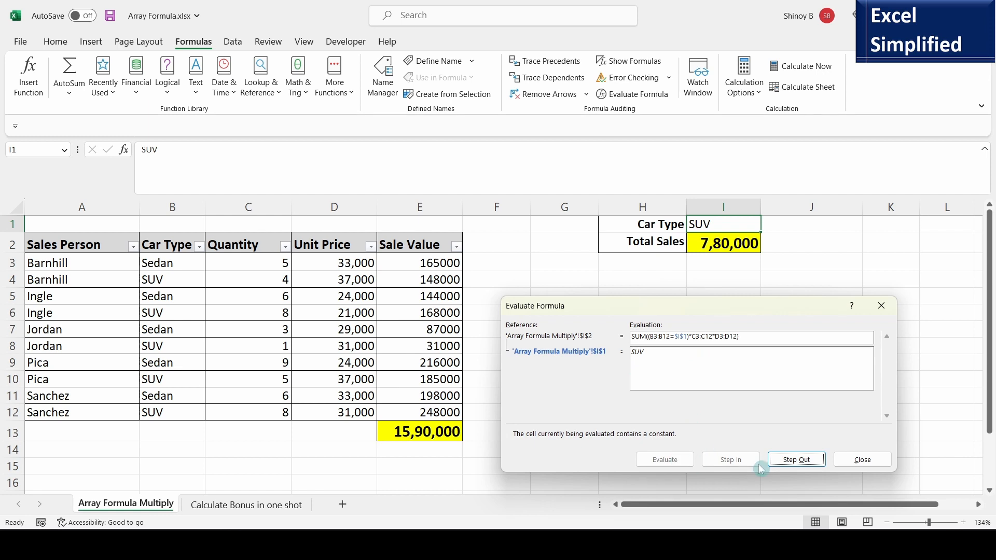
{"action": "left_click", "coordinate": [801, 467]}
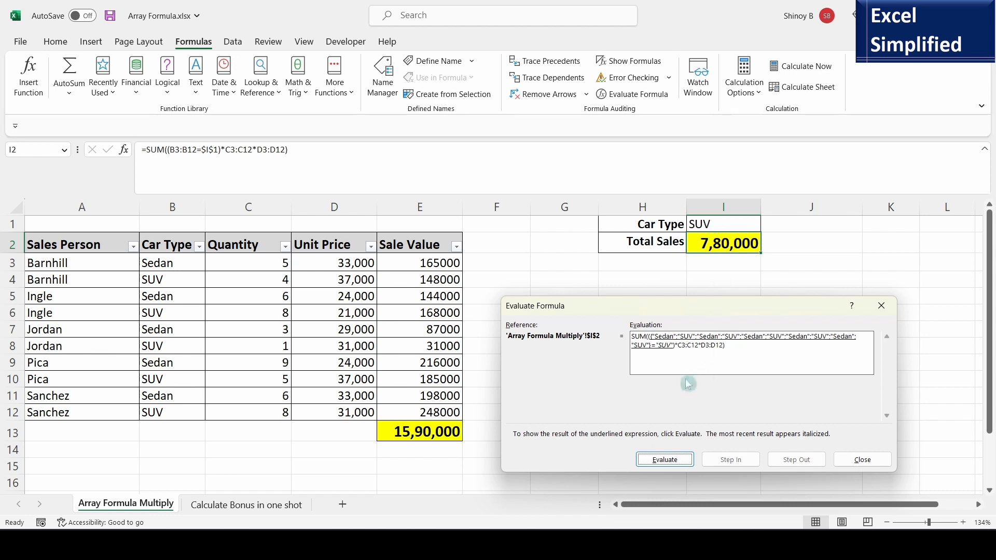
Evaluate the remaining parts of the I2 formula one at a time through to the final sum, and close the evaluation
{"action": "left_click", "coordinate": [673, 460]}
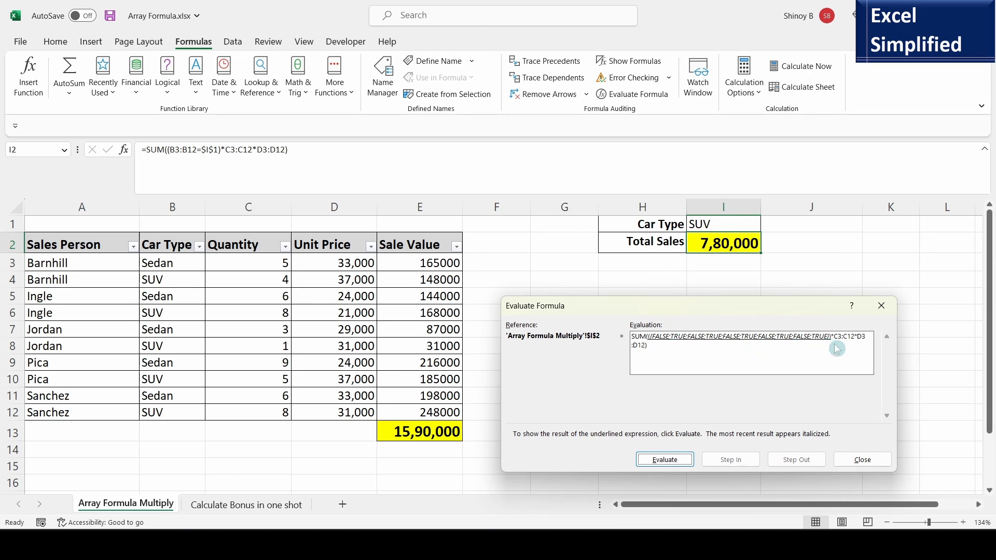
{"action": "left_click", "coordinate": [667, 460]}
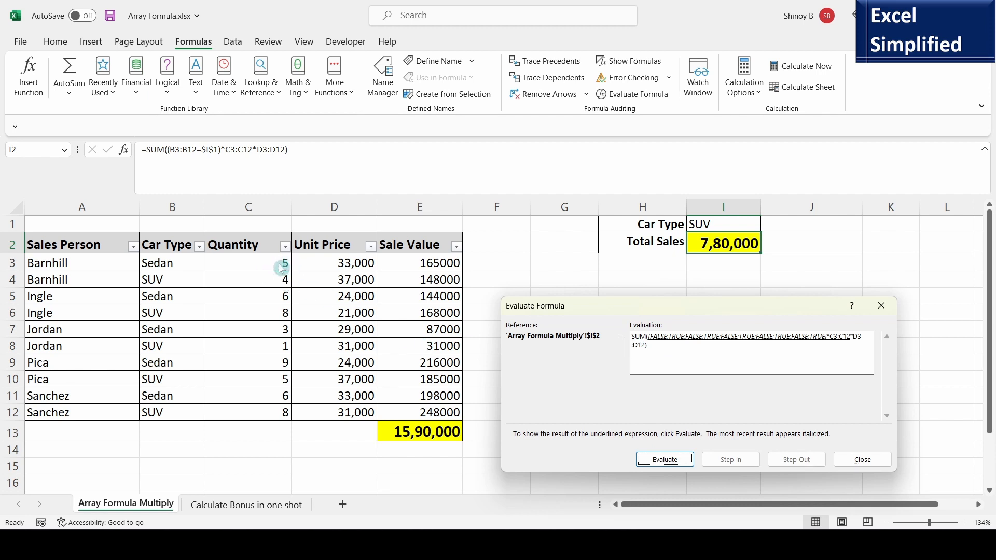
{"action": "left_click", "coordinate": [665, 461]}
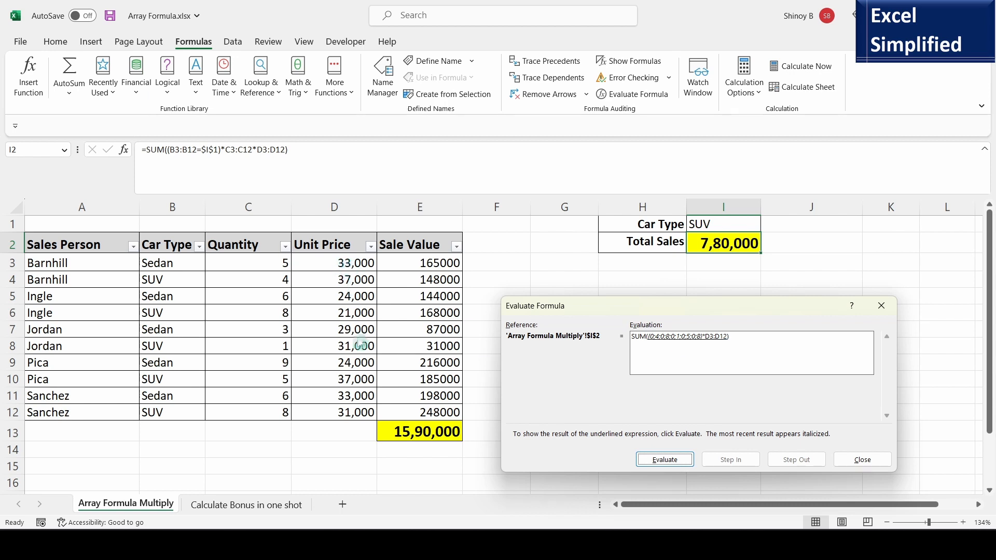
{"action": "left_click", "coordinate": [664, 460]}
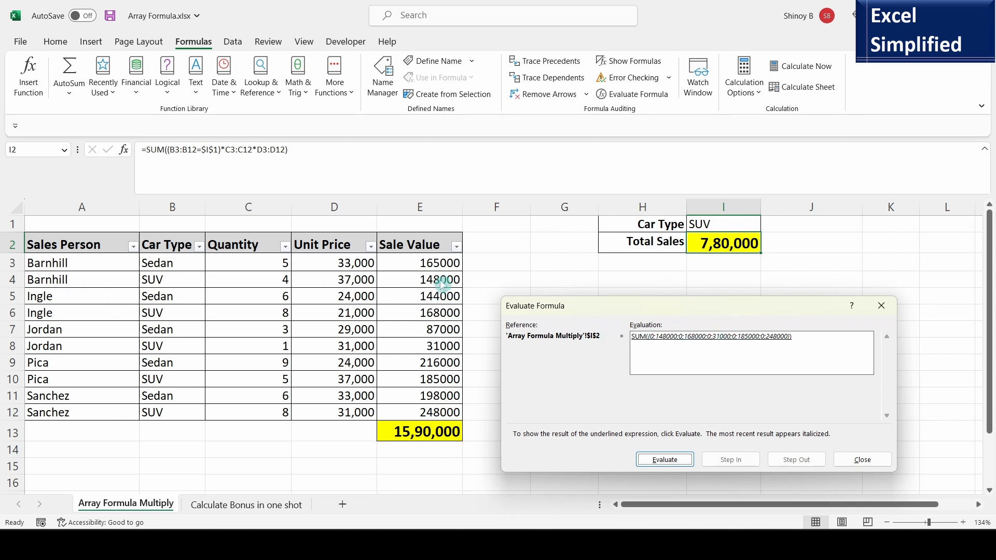
{"action": "left_click", "coordinate": [676, 464]}
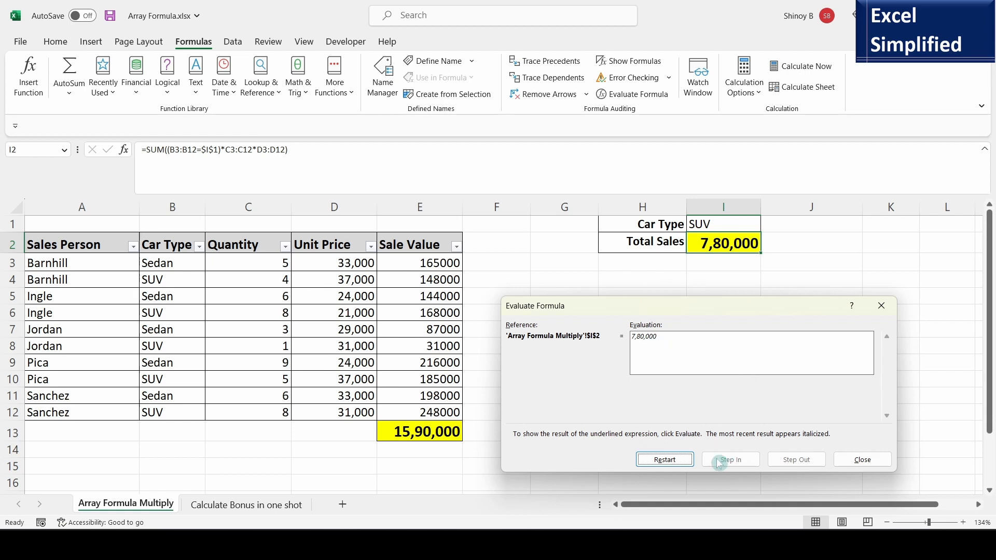
{"action": "left_click", "coordinate": [870, 462]}
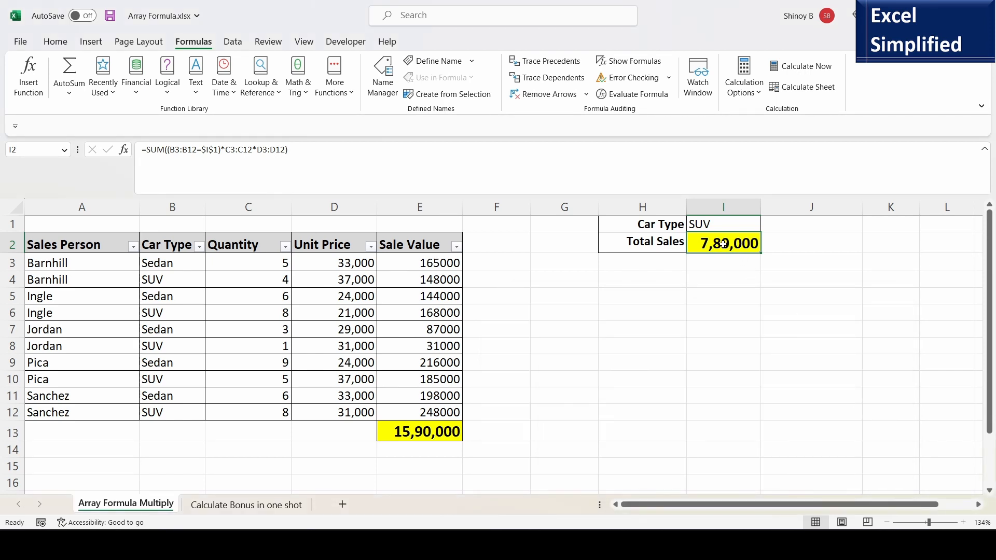
Enter the car type test =(B3=$I$1) in F3 and fill it down through F12
{"action": "left_click", "coordinate": [505, 264]}
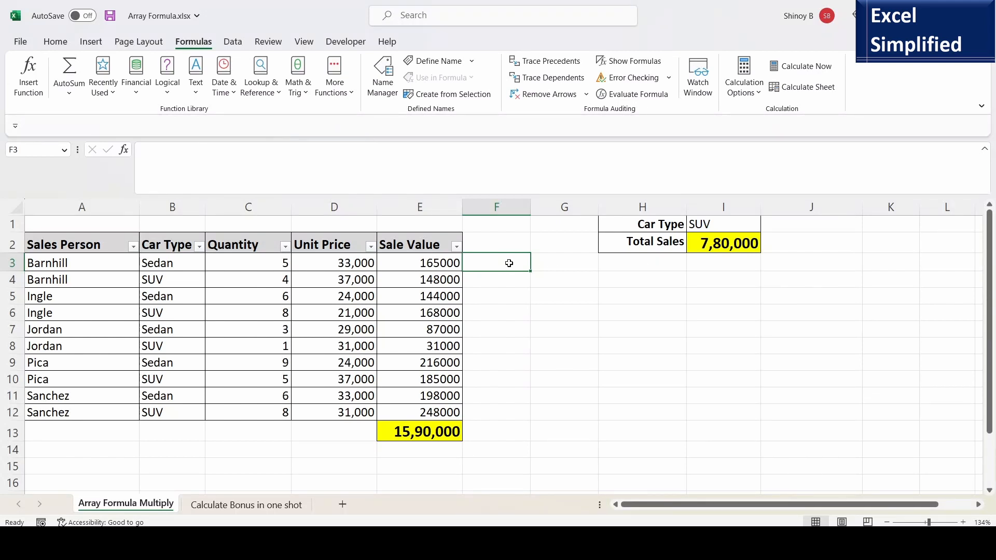
{"action": "type", "text": "="}
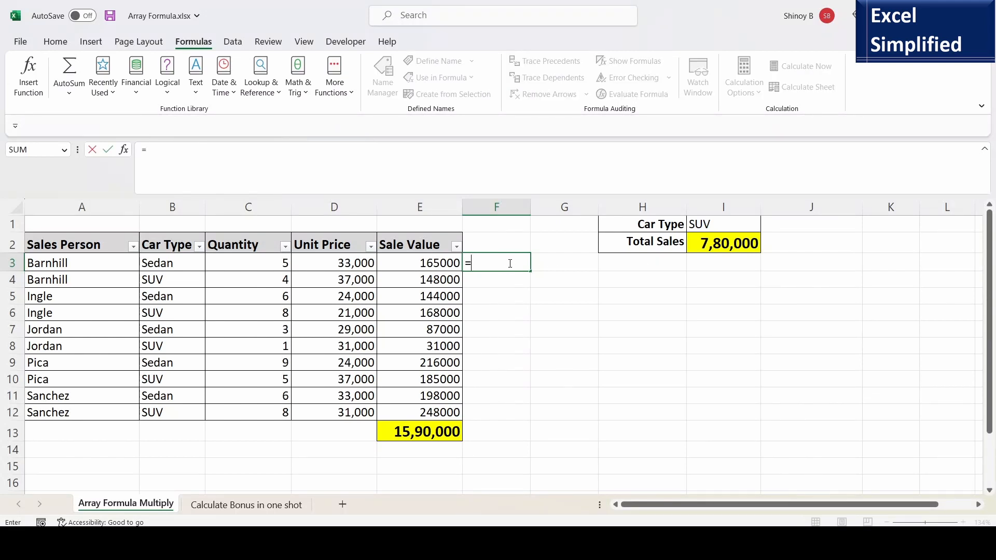
{"action": "type", "text": "("}
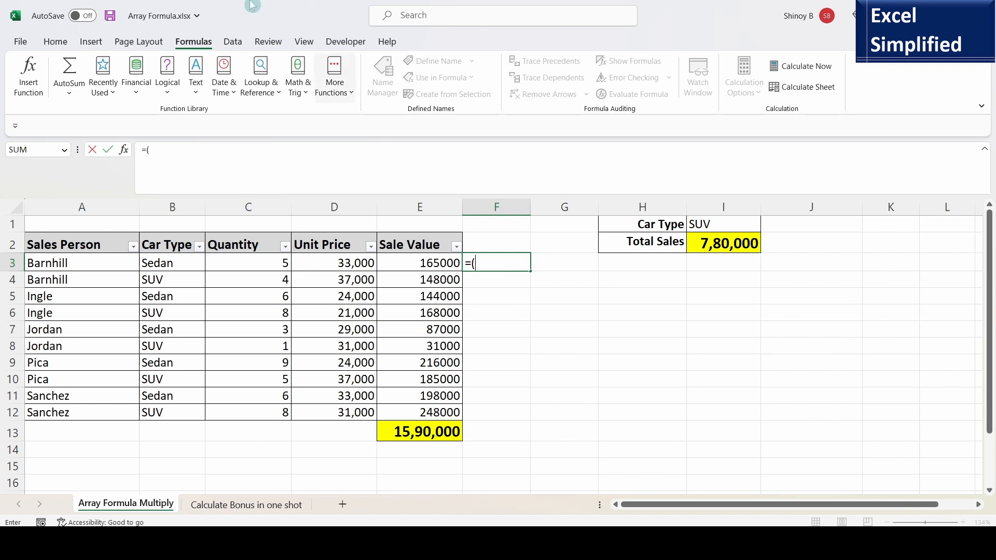
{"action": "left_click", "coordinate": [164, 263]}
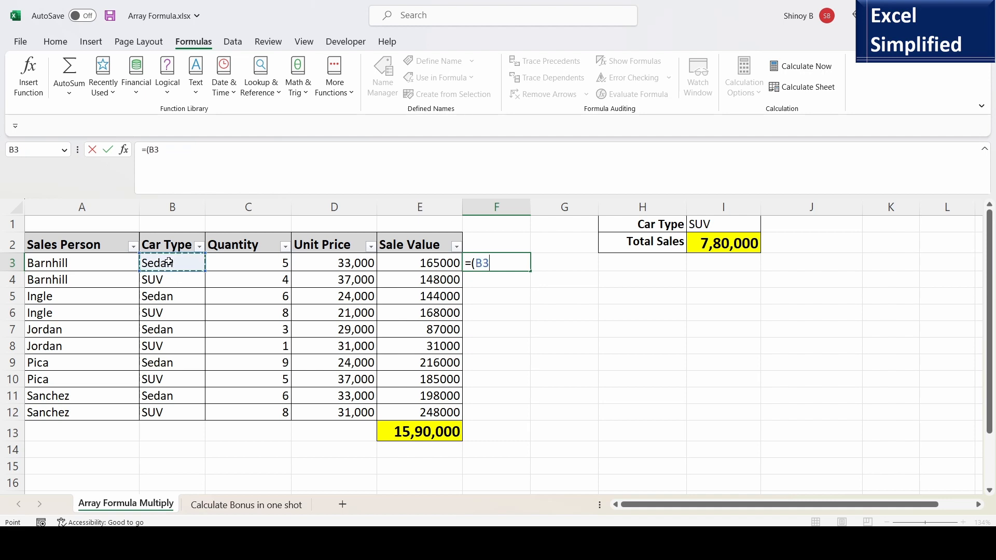
{"action": "type", "text": "="}
{"action": "left_click", "coordinate": [708, 225]}
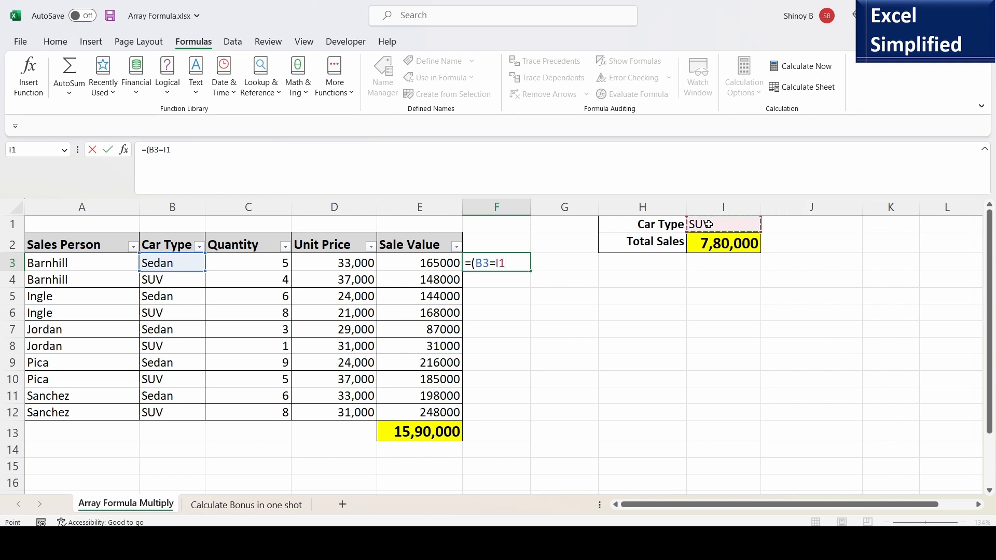
{"action": "key", "text": "F4"}
{"action": "key", "text": "Return"}
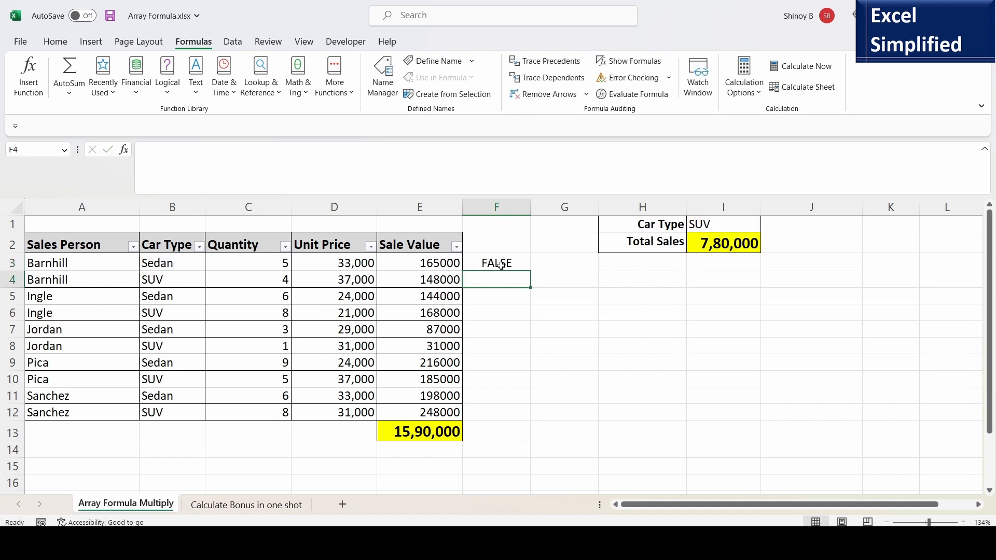
{"action": "key", "text": "Up"}
{"action": "double_click", "coordinate": [532, 273]}
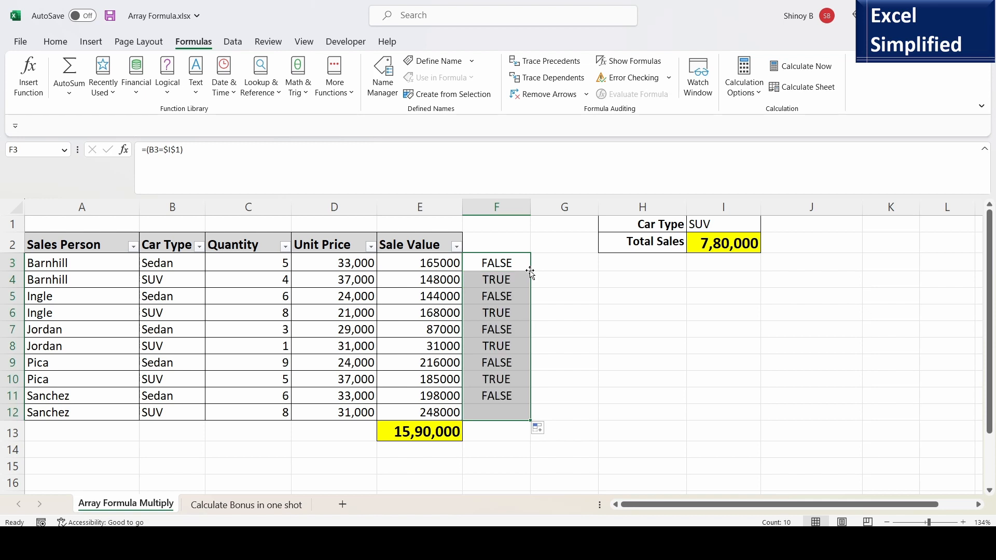
Compare the test results in F3:F5 with the car types in B3:B5 and the criterion in I1
{"action": "left_click", "coordinate": [495, 266]}
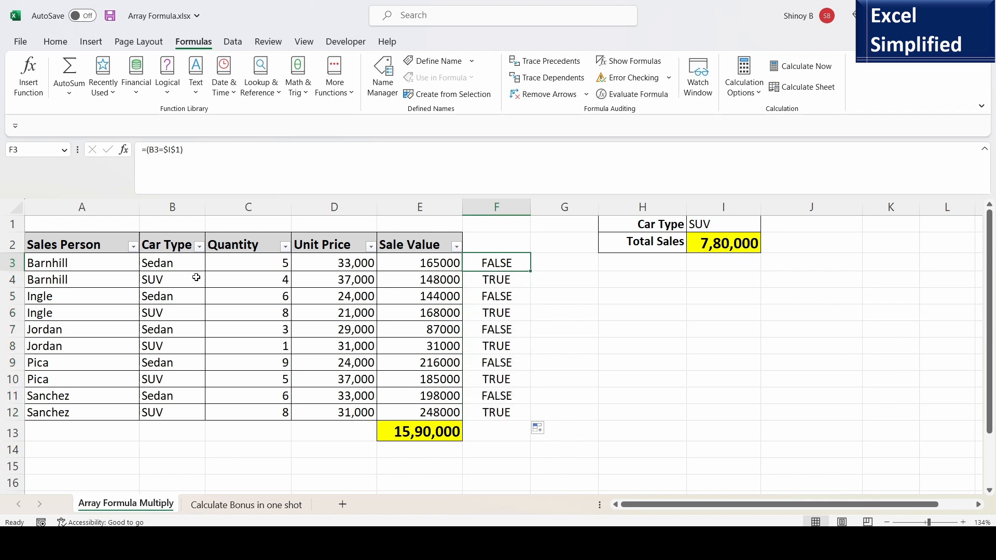
{"action": "left_click", "coordinate": [148, 265]}
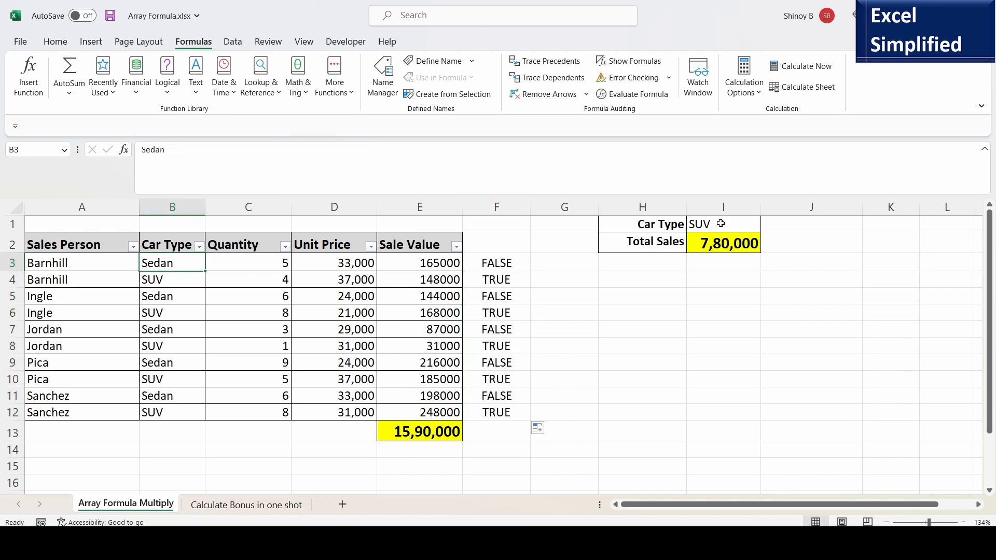
{"action": "left_click", "coordinate": [512, 264]}
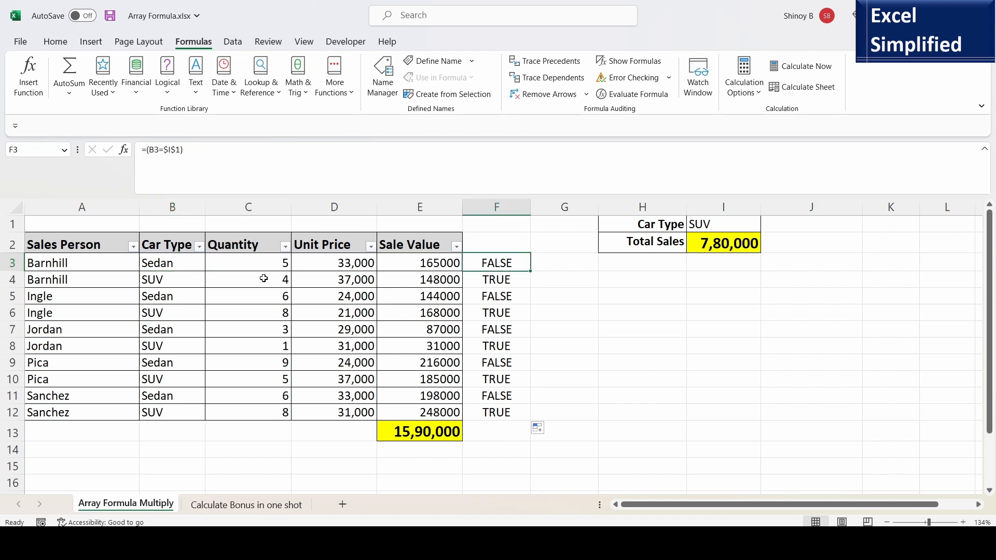
{"action": "left_click", "coordinate": [163, 283]}
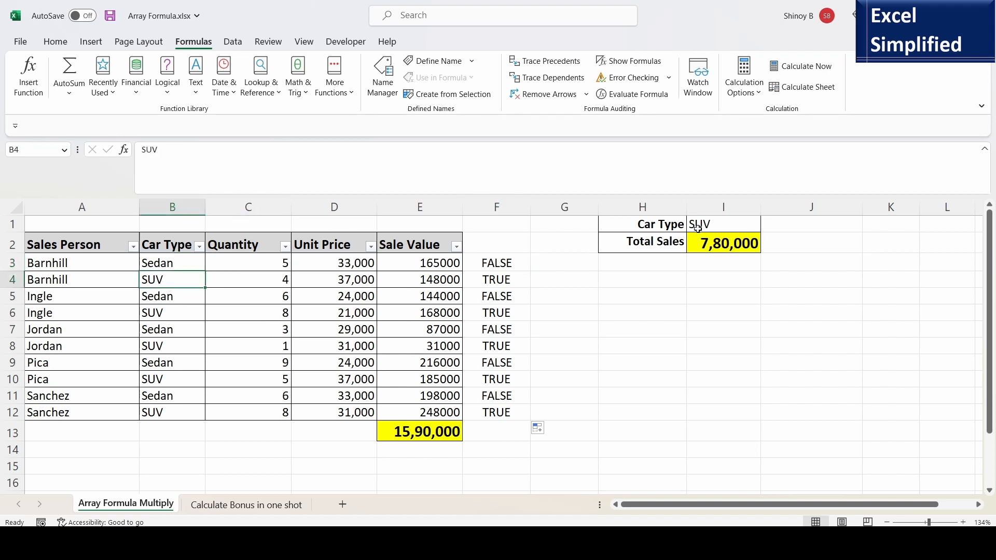
{"action": "left_click", "coordinate": [508, 284]}
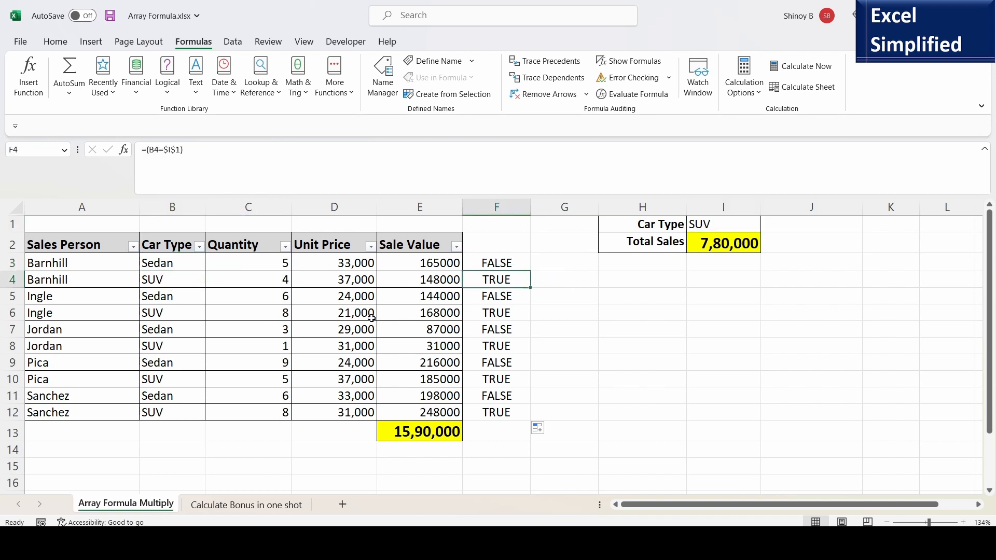
{"action": "left_click", "coordinate": [158, 302]}
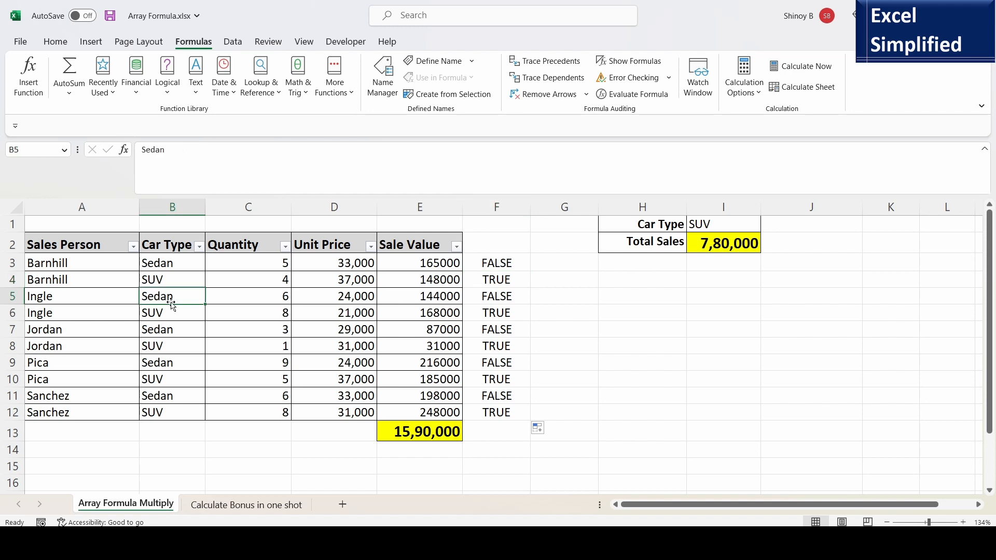
{"action": "left_click", "coordinate": [493, 299]}
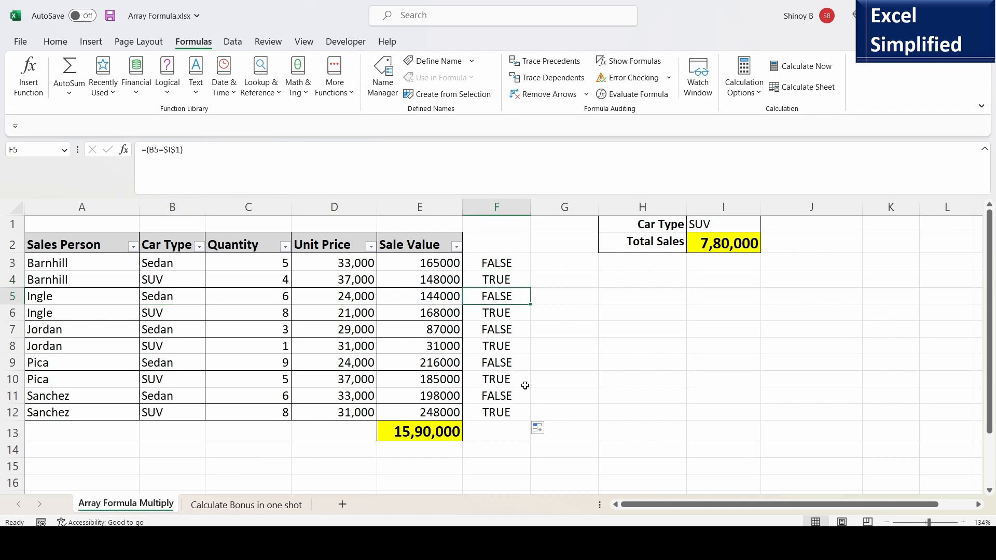
Enter =F3*C3*D3 in G3 to multiply the car type test by quantity and unit price
{"action": "left_click", "coordinate": [555, 264]}
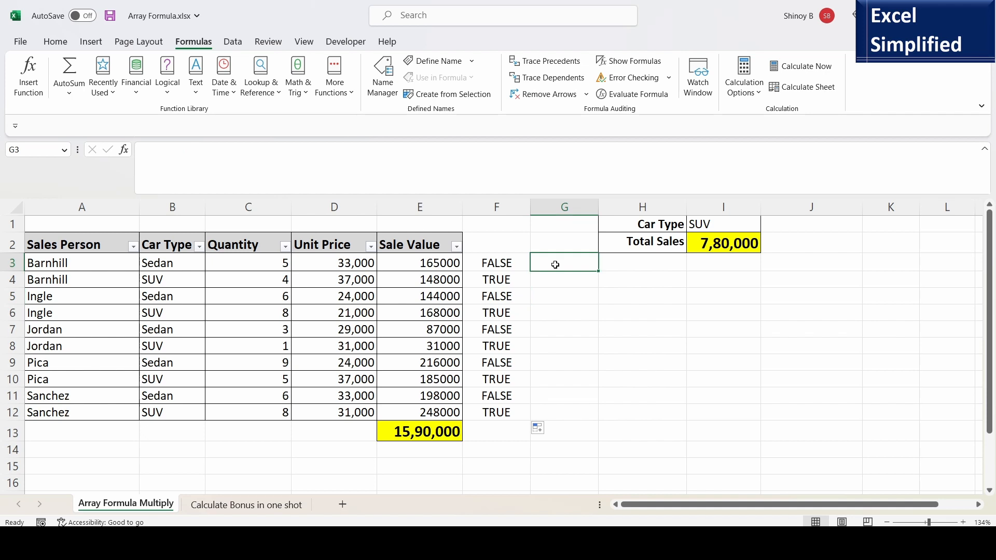
{"action": "type", "text": "="}
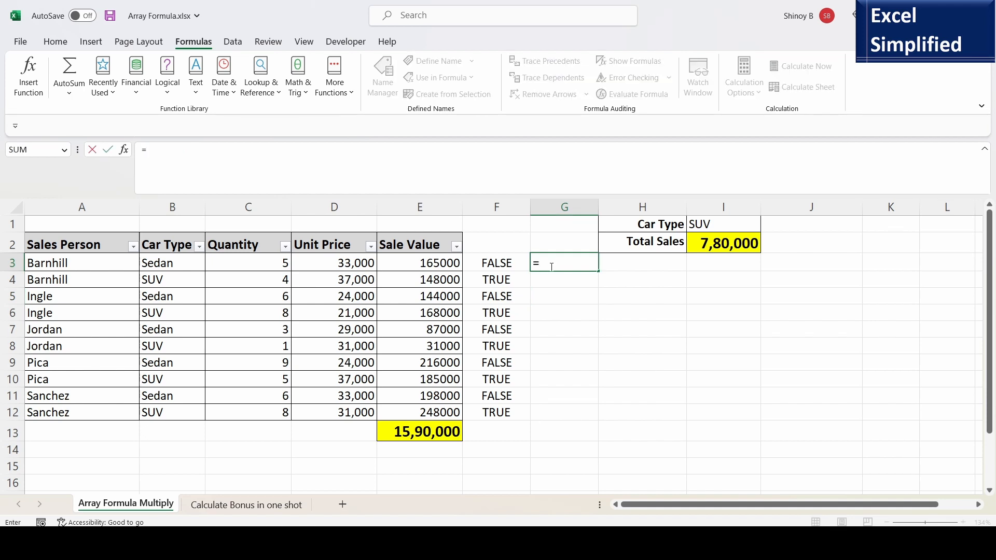
{"action": "left_click", "coordinate": [494, 265]}
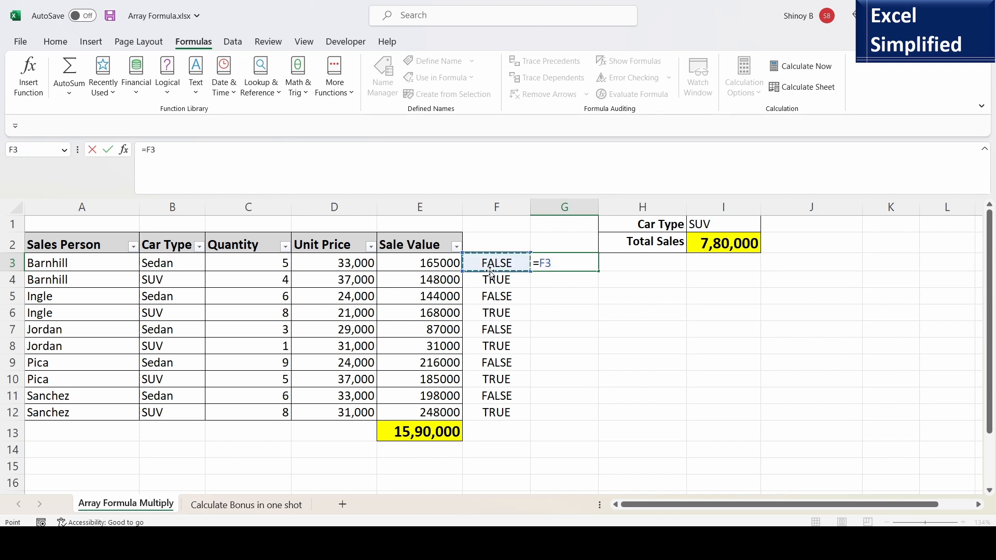
{"action": "type", "text": "*"}
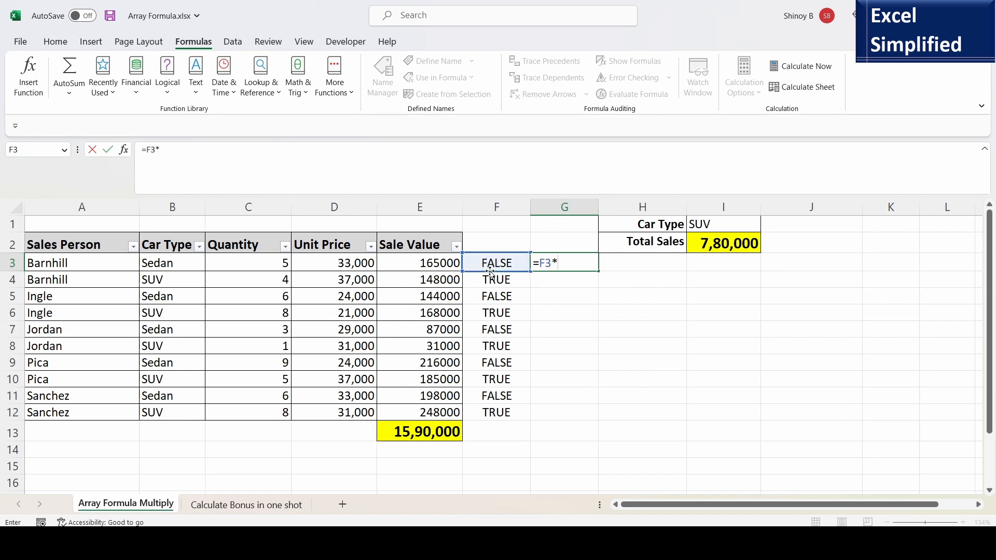
{"action": "left_click", "coordinate": [264, 265]}
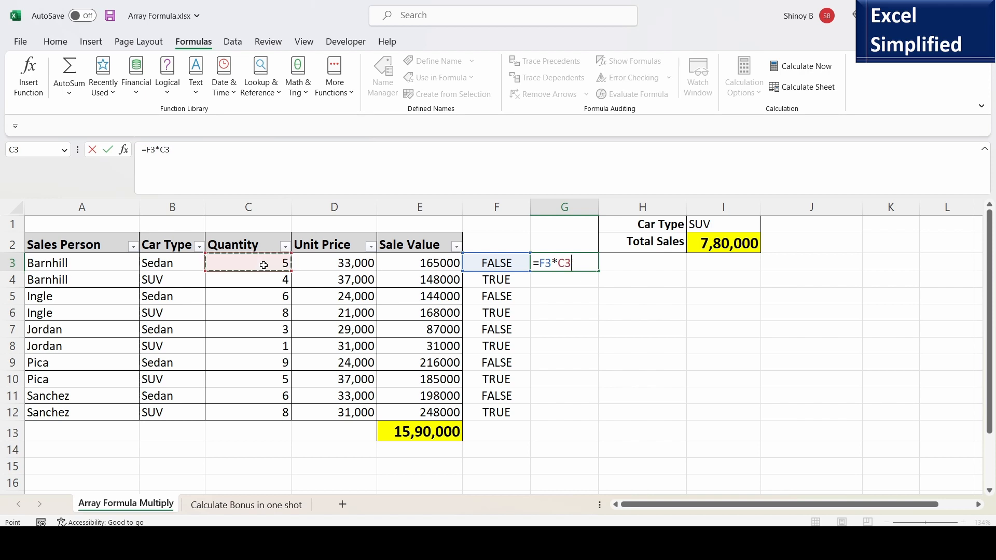
{"action": "type", "text": "*"}
{"action": "left_click", "coordinate": [317, 260]}
{"action": "key", "text": "Return"}
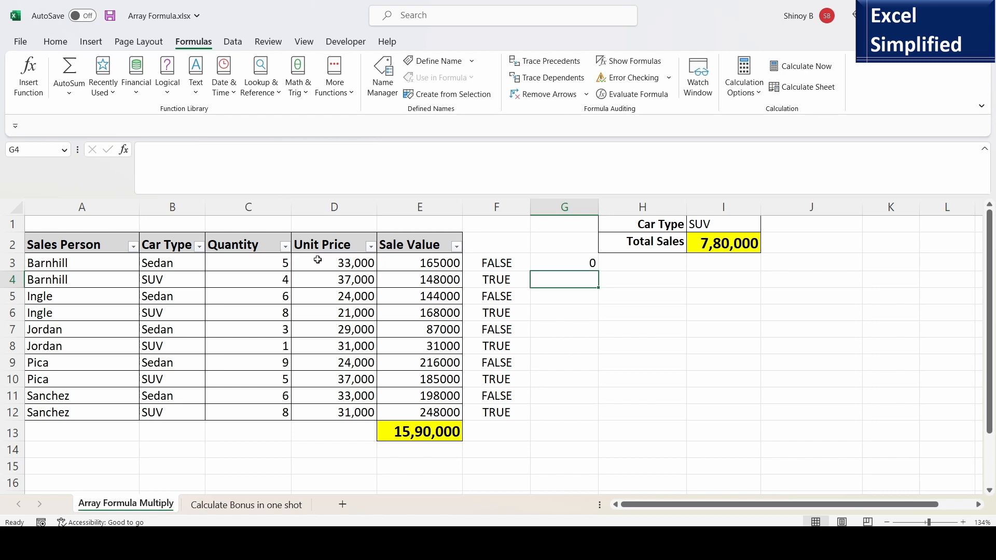
Check the test values in F3 and F4, and fill the G3 formula down through G12
{"action": "left_click", "coordinate": [512, 263]}
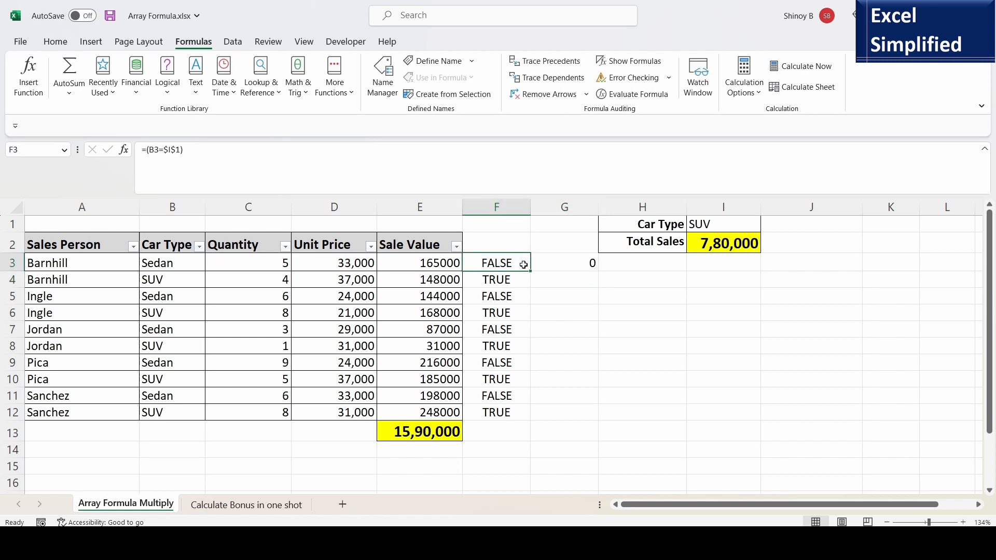
{"action": "left_click", "coordinate": [501, 283]}
{"action": "left_click", "coordinate": [507, 263]}
{"action": "left_click", "coordinate": [570, 264]}
{"action": "double_click", "coordinate": [599, 272]}
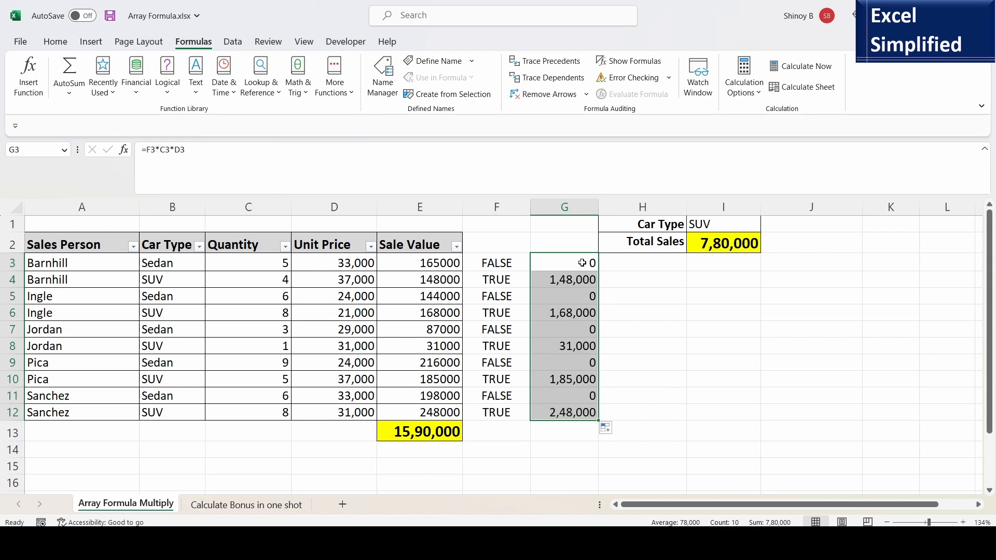
Review how G3 combines the test, quantity and unit price in row 3, and inspect the product in G4
{"action": "left_click", "coordinate": [582, 263]}
{"action": "left_click", "coordinate": [512, 265]}
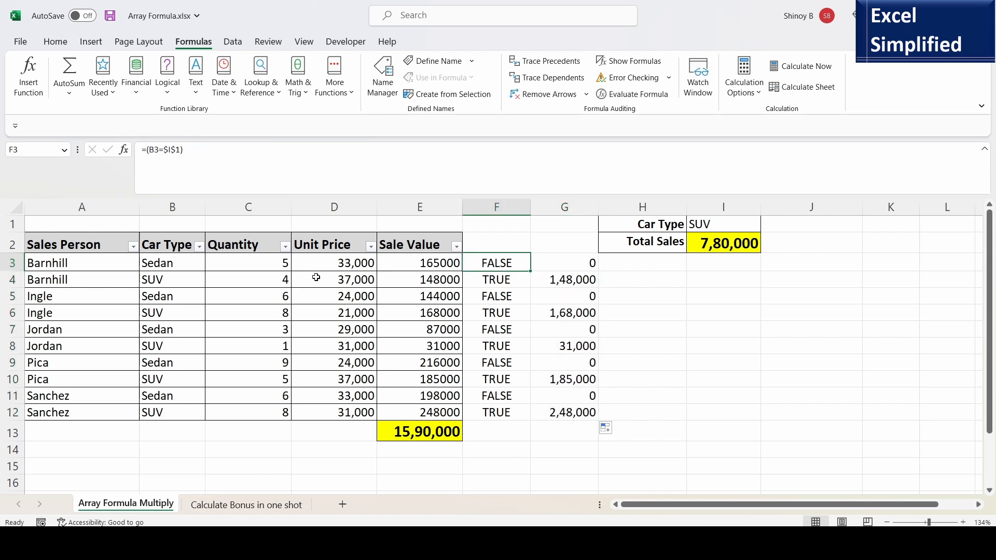
{"action": "left_click", "coordinate": [273, 265]}
{"action": "left_click", "coordinate": [337, 266]}
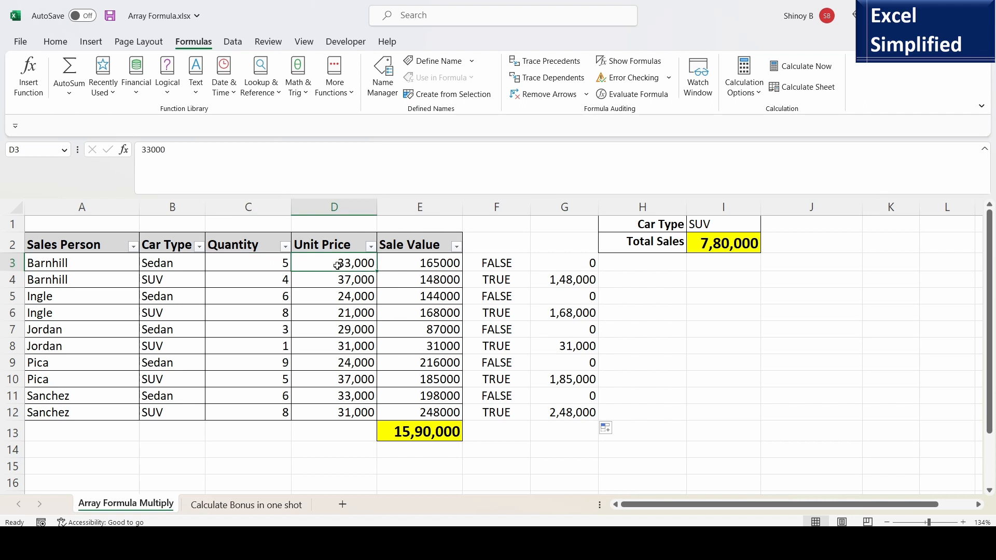
{"action": "left_click", "coordinate": [577, 265]}
{"action": "left_click", "coordinate": [577, 277]}
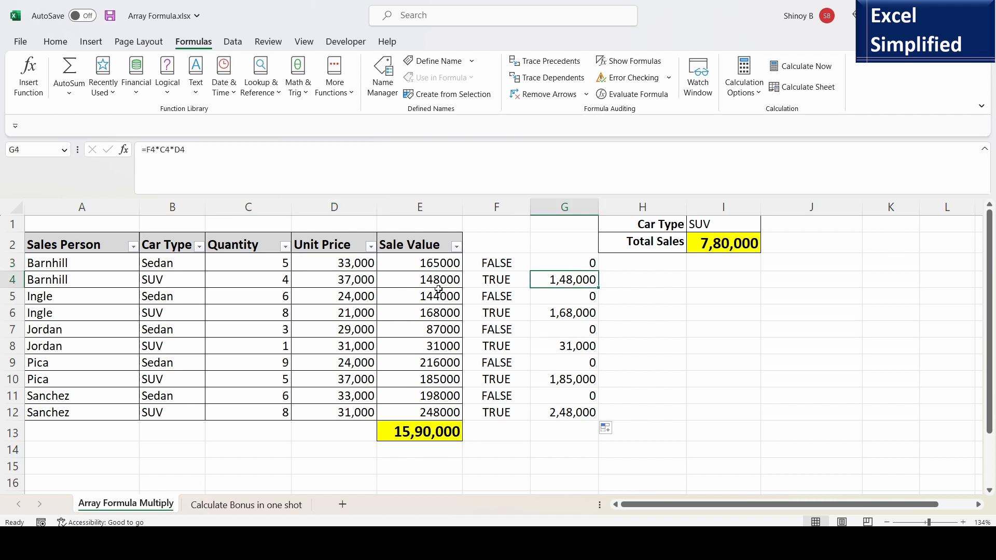
Trace the product in G4 back to its quantity and unit price, and check the car type in B5 against G5
{"action": "left_click", "coordinate": [275, 282]}
{"action": "left_click", "coordinate": [344, 282]}
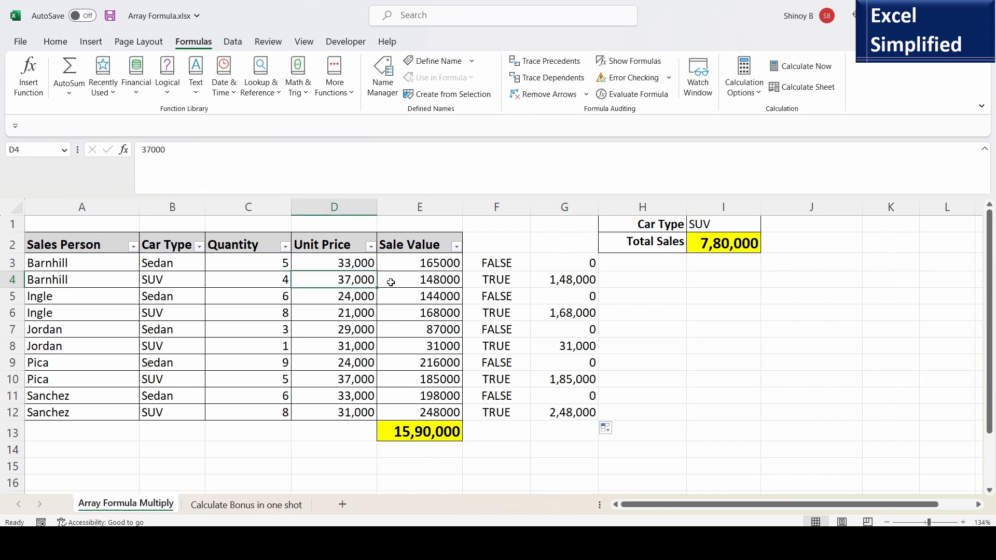
{"action": "left_click", "coordinate": [577, 281]}
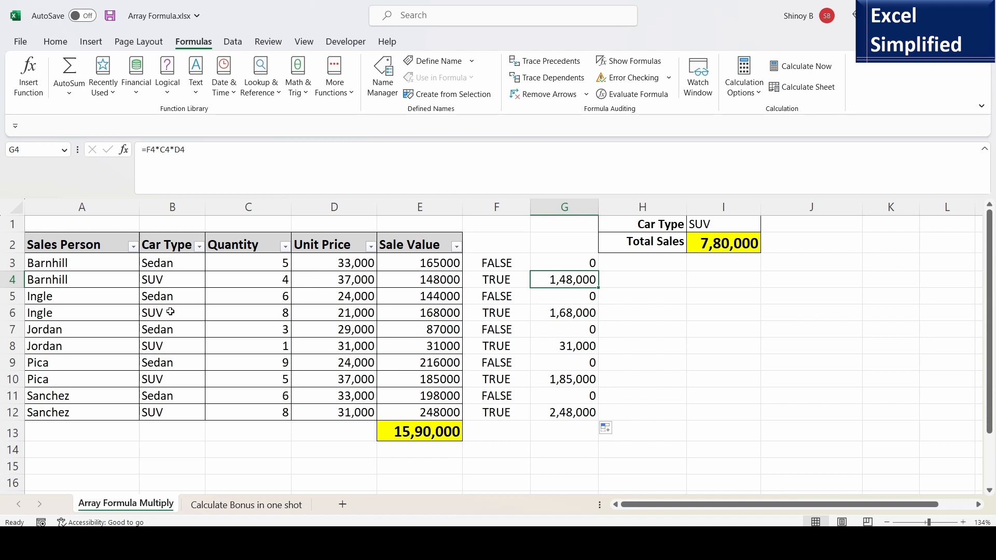
{"action": "left_click", "coordinate": [162, 298]}
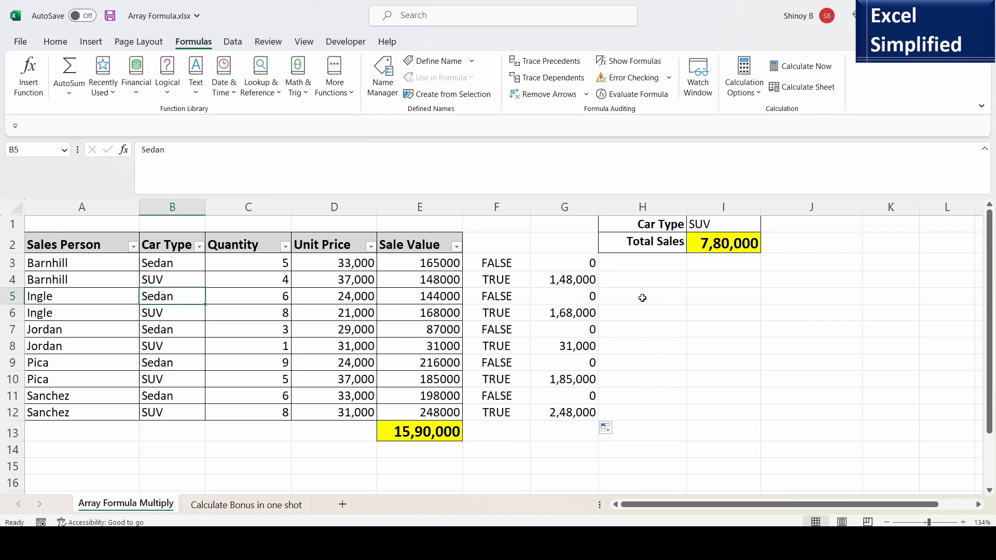
{"action": "left_click", "coordinate": [592, 296]}
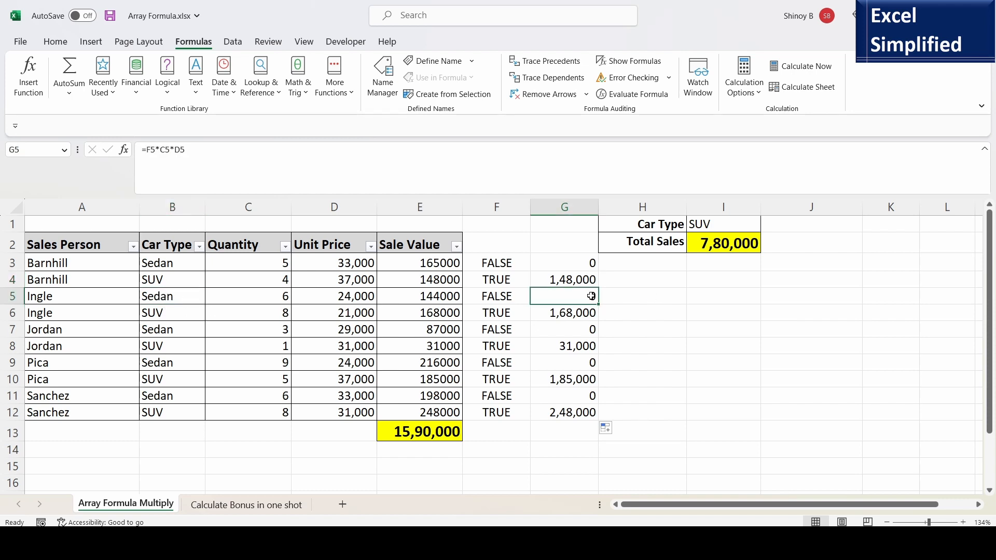
Total the products in G3:G12 with a SUM formula in G13 and compare it with the Total Sales in I2
{"action": "left_click", "coordinate": [568, 433]}
{"action": "type", "text": "=sum"}
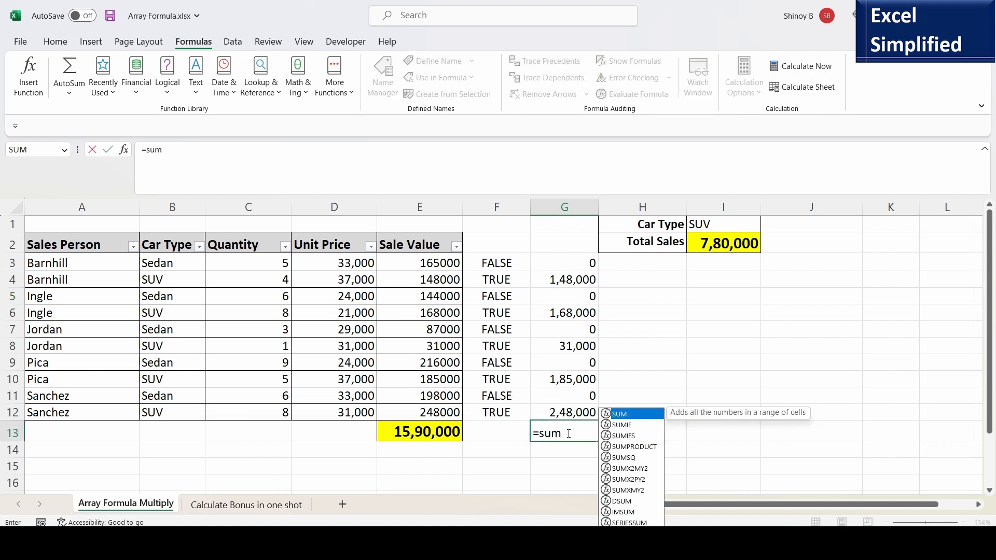
{"action": "type", "text": "("}
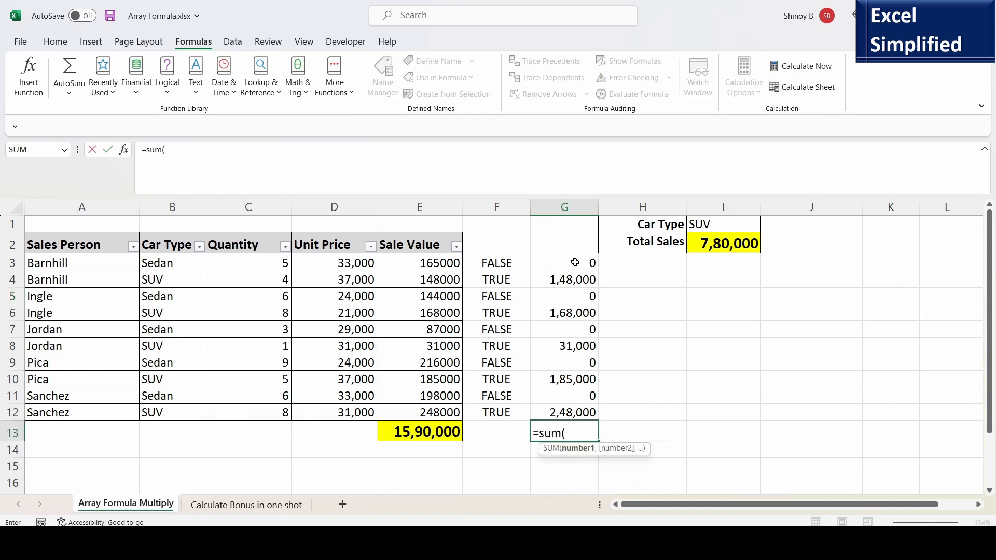
{"action": "left_click_drag", "start_coordinate": [577, 264], "coordinate": [583, 411]}
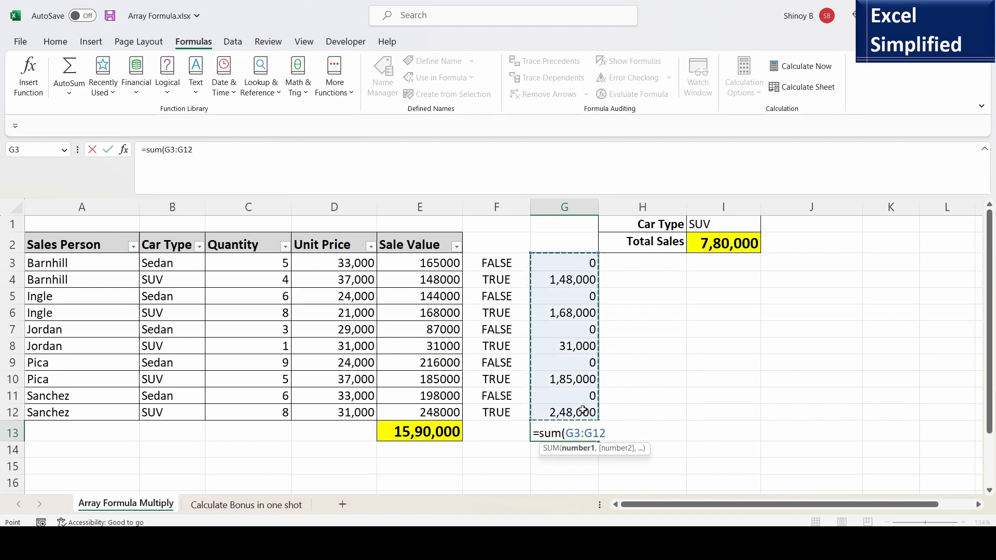
{"action": "type", "text": ")"}
{"action": "key", "text": "Return"}
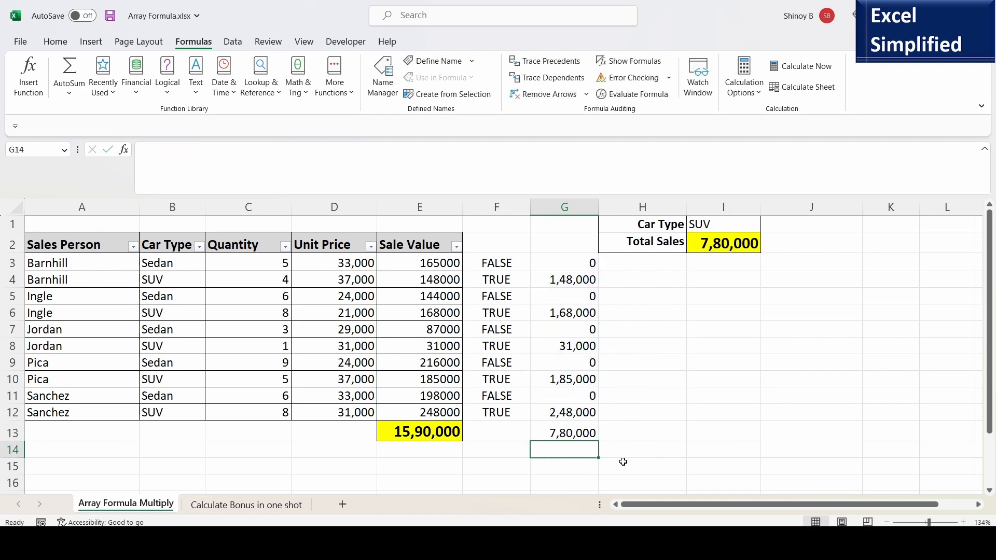
{"action": "left_click", "coordinate": [570, 437]}
{"action": "left_click", "coordinate": [726, 245]}
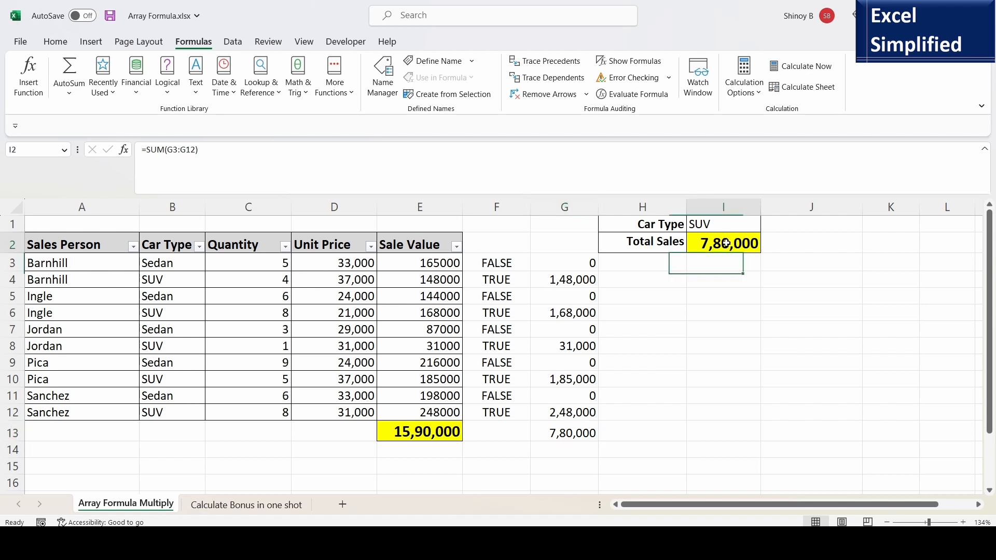
Change the car type criterion in I1 to Sedan
{"action": "left_click", "coordinate": [708, 226]}
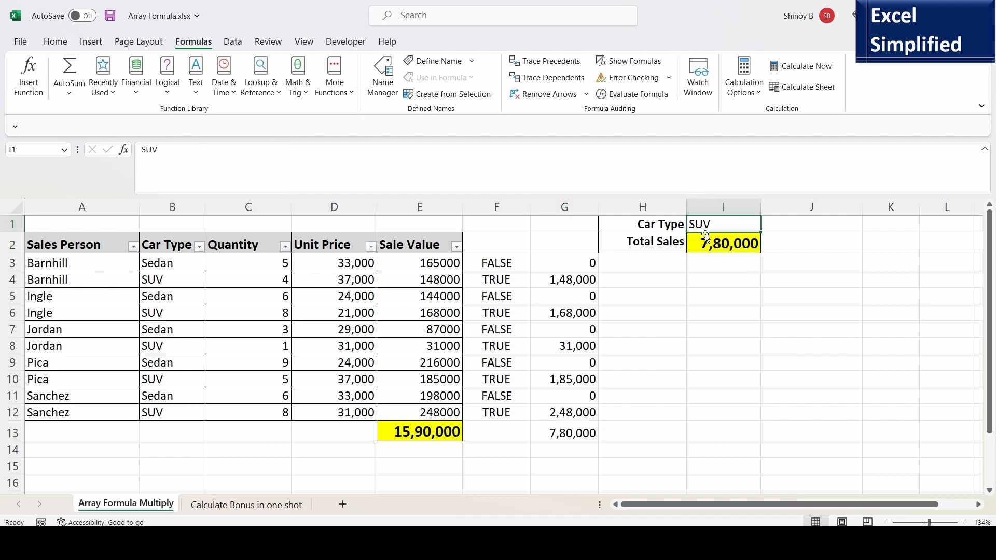
{"action": "type", "text": "Sedan"}
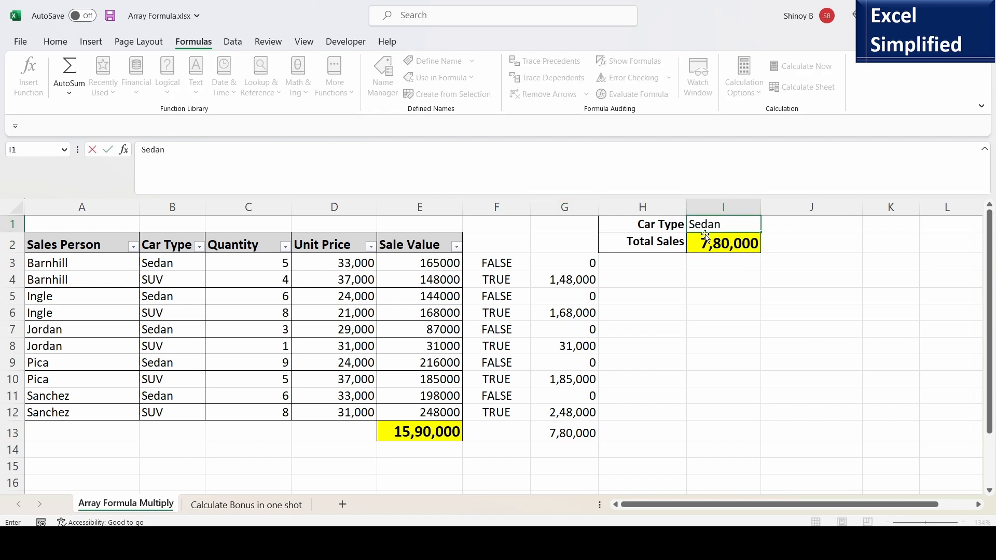
{"action": "key", "text": "Return"}
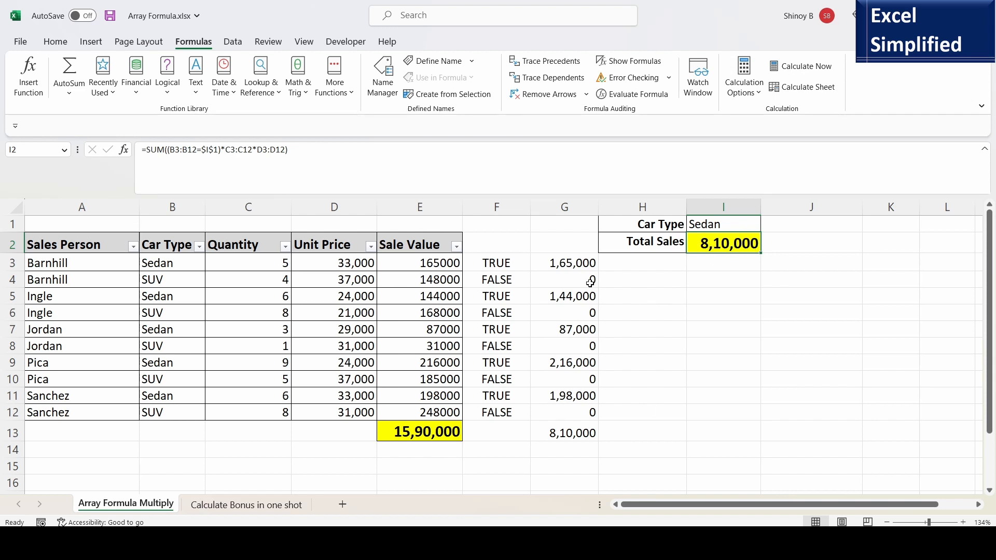
Compare the test results in F3 and F4 with the car types in B3 and B4 and the criterion in I1
{"action": "left_click", "coordinate": [505, 263]}
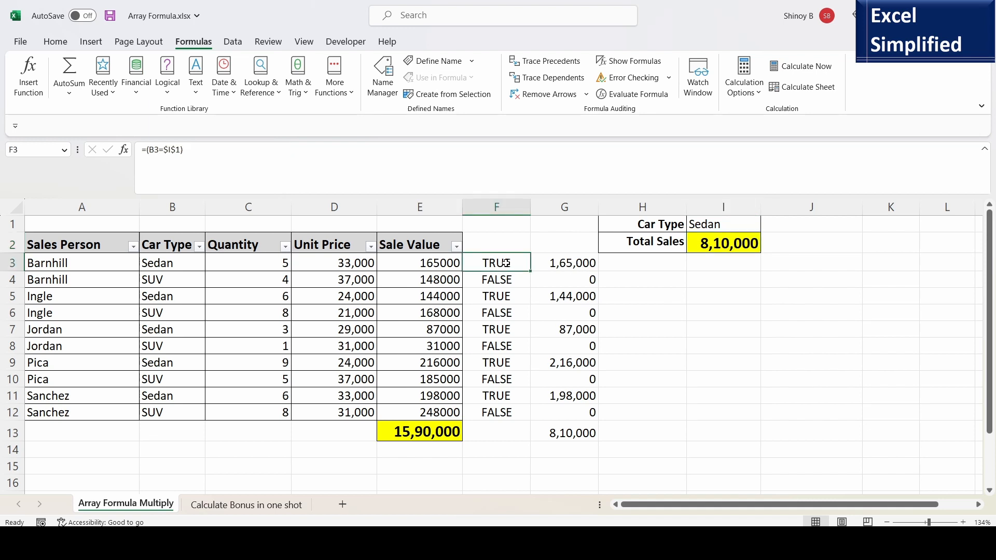
{"action": "left_click", "coordinate": [712, 223]}
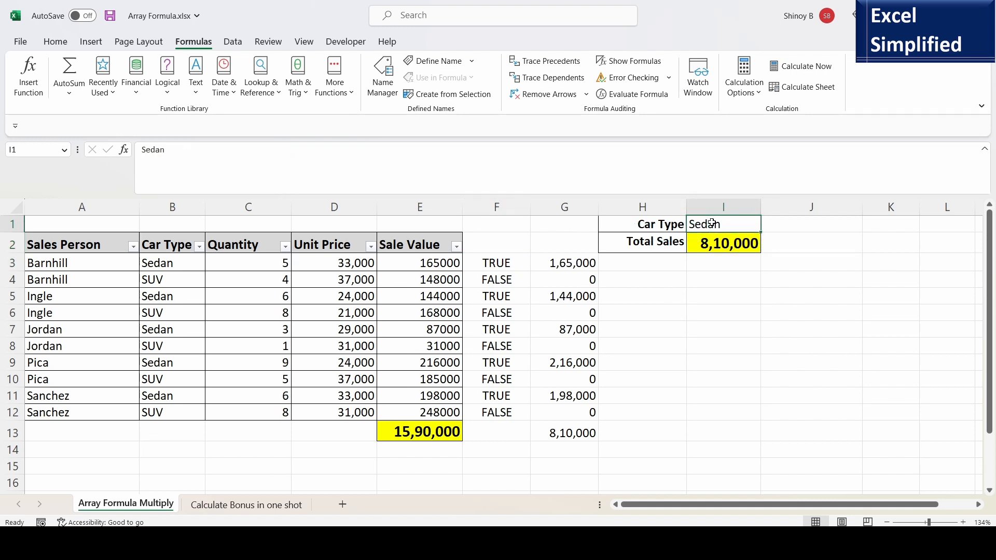
{"action": "left_click", "coordinate": [506, 264]}
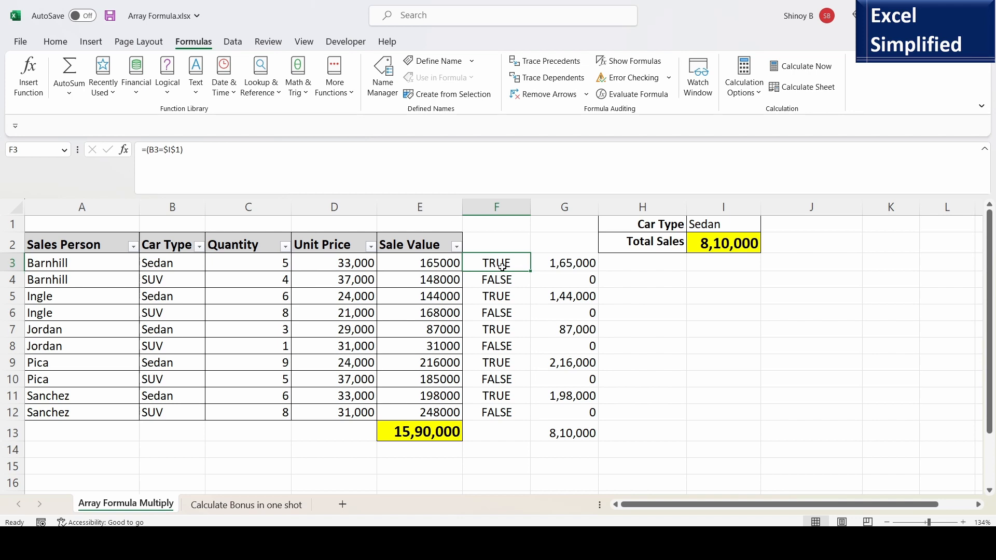
{"action": "left_click", "coordinate": [202, 267]}
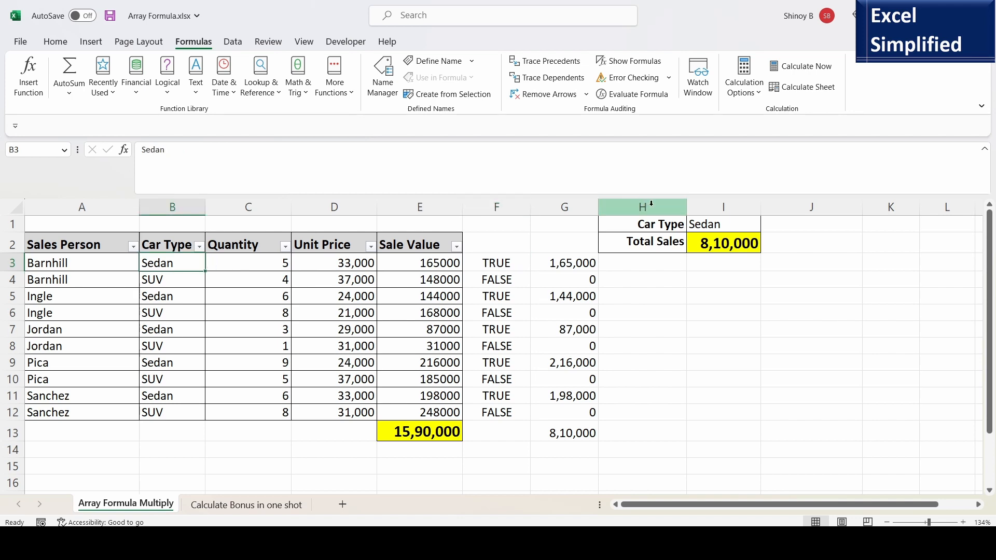
{"action": "left_click", "coordinate": [726, 223]}
{"action": "left_click", "coordinate": [497, 263]}
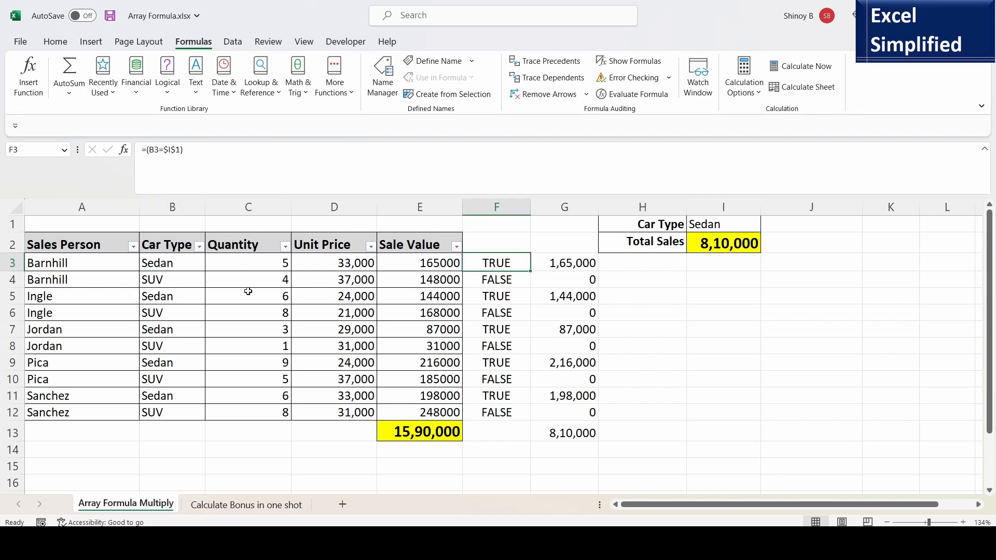
{"action": "left_click", "coordinate": [159, 283]}
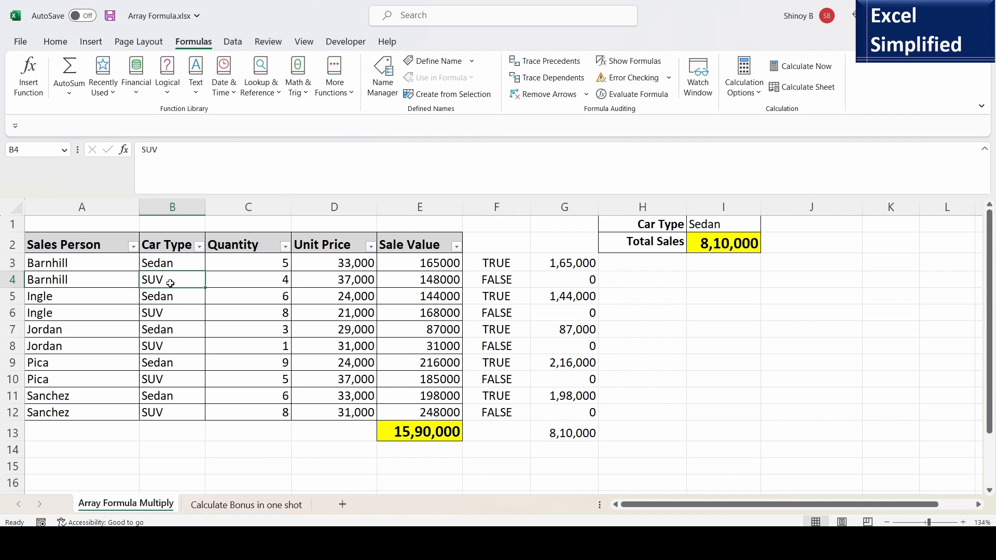
{"action": "left_click", "coordinate": [714, 223]}
{"action": "left_click", "coordinate": [511, 280]}
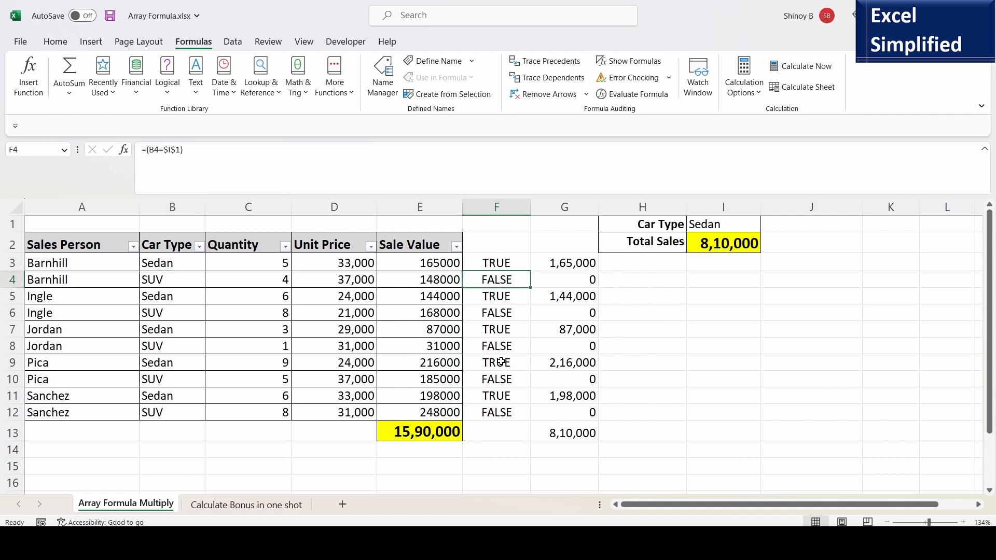
Inspect which cells the product formula in G3 multiplies, leaving the formula as it is
{"action": "left_click", "coordinate": [580, 264]}
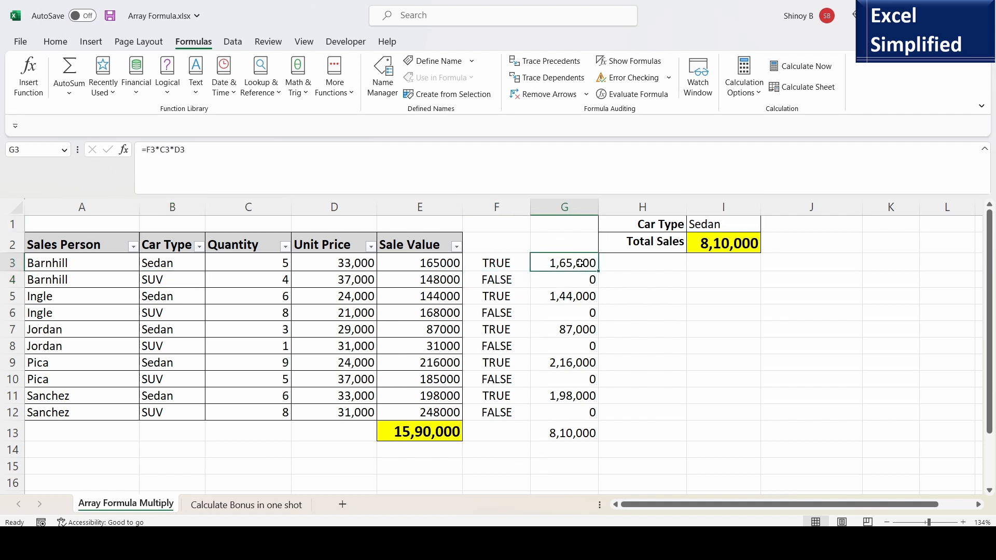
{"action": "double_click", "coordinate": [579, 262]}
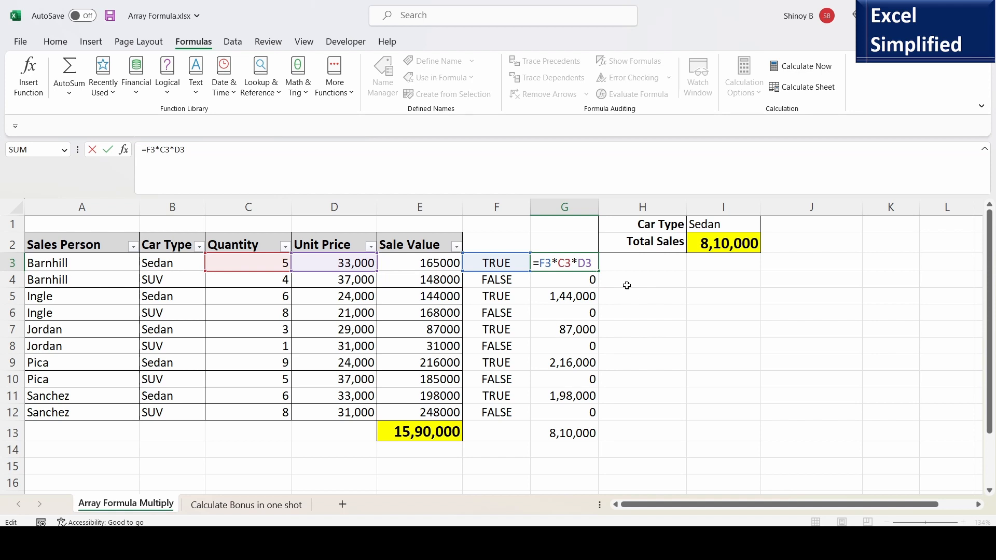
{"action": "key", "text": "Return"}
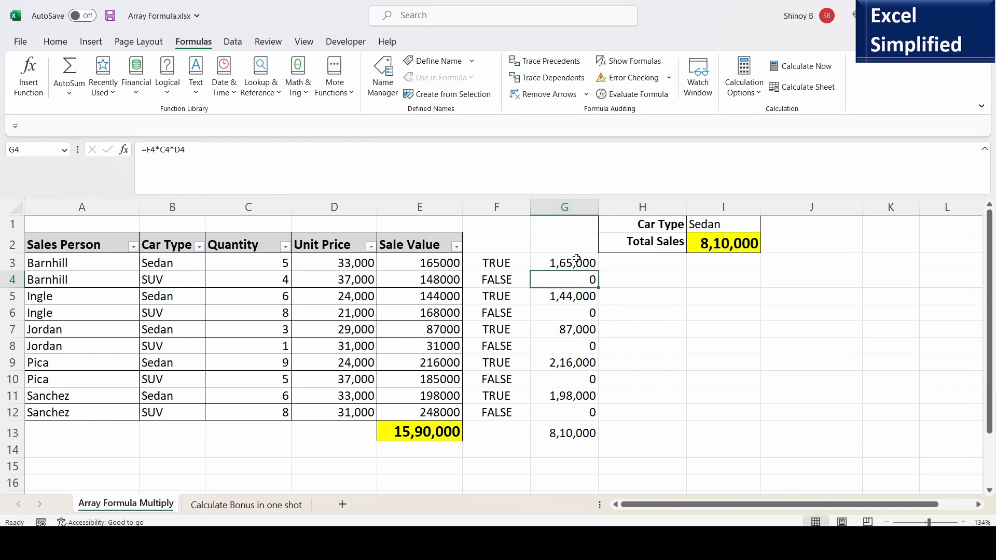
Review the products in G3:G12 and compare their sum in G13 with the array formula total in I2
{"action": "left_click_drag", "start_coordinate": [573, 268], "coordinate": [583, 415]}
{"action": "left_click", "coordinate": [554, 431]}
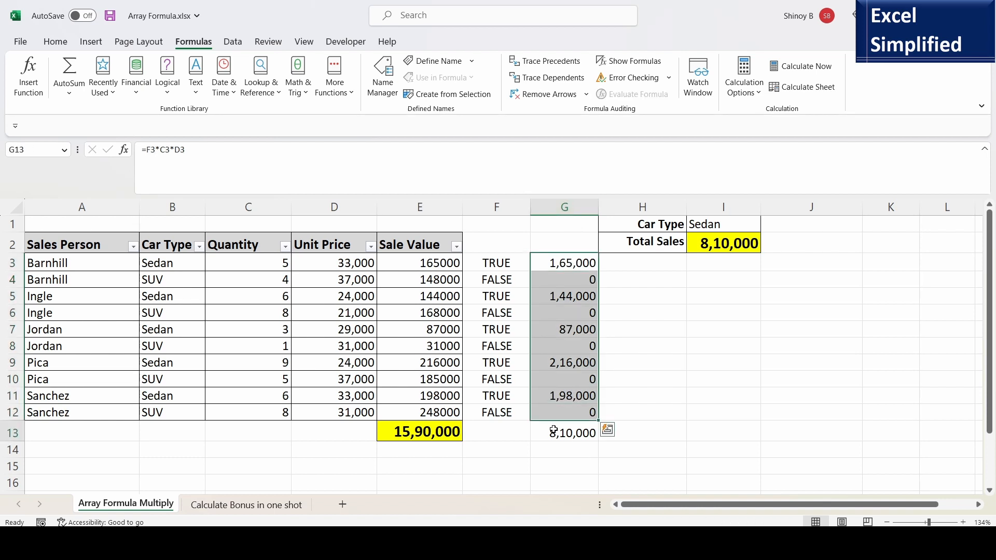
{"action": "left_click", "coordinate": [732, 253]}
{"action": "left_click", "coordinate": [555, 431]}
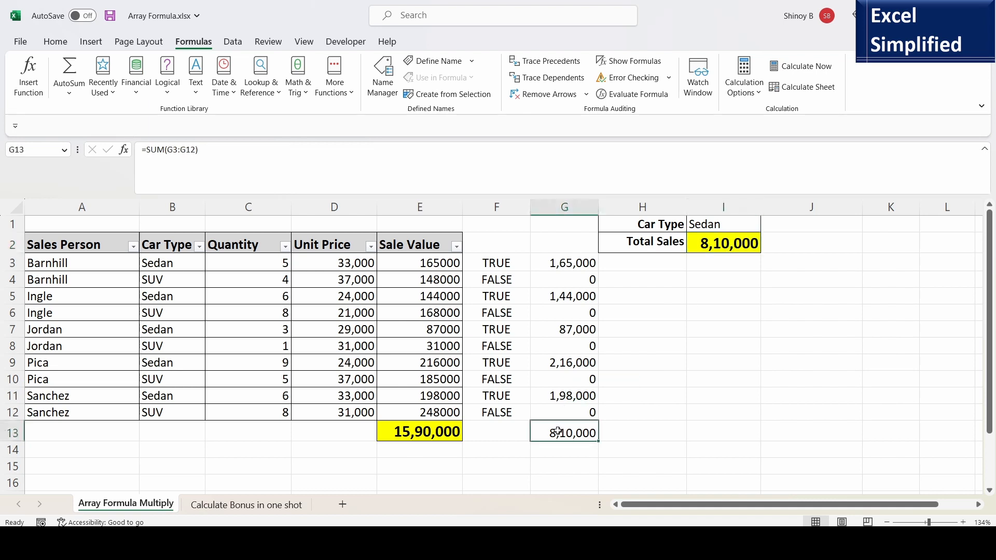